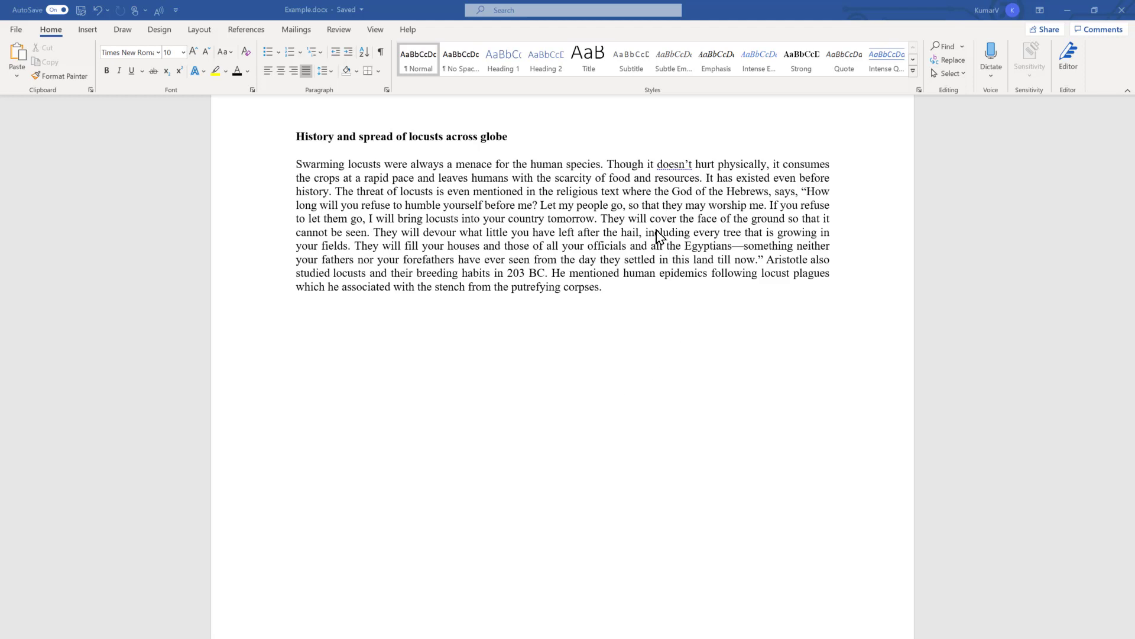
- Select the paragraph's final sentence about human epidemics
{"action": "mouse_move", "coordinate": [562, 231]}
{"action": "left_click_drag", "start_coordinate": [552, 273], "coordinate": [615, 298]}
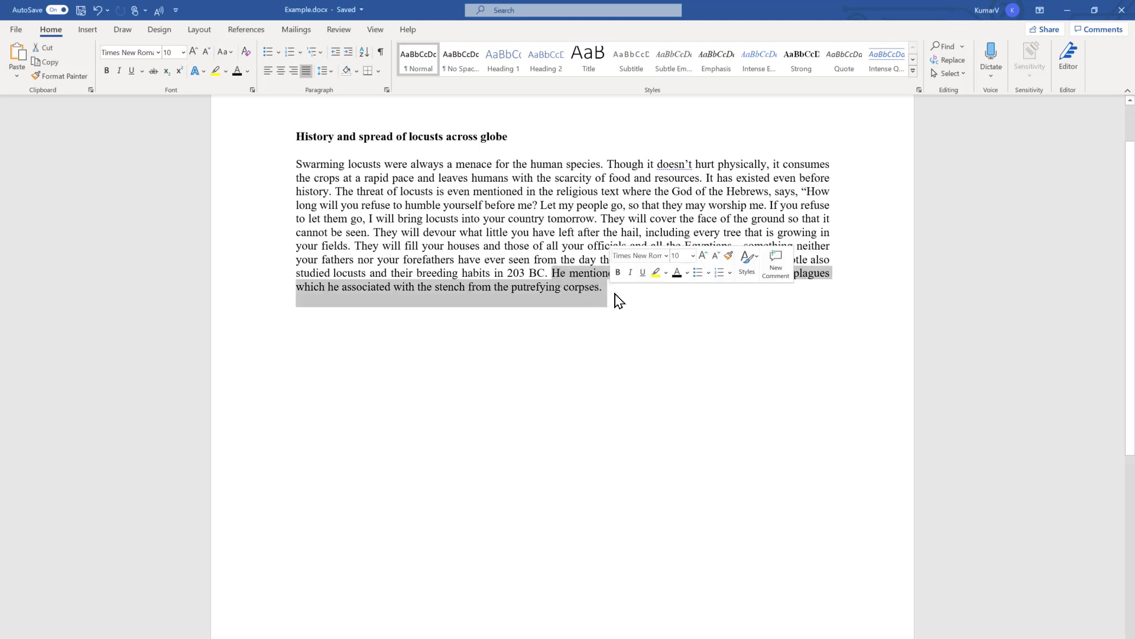
{"action": "left_click_drag", "start_coordinate": [612, 293], "coordinate": [560, 275]}
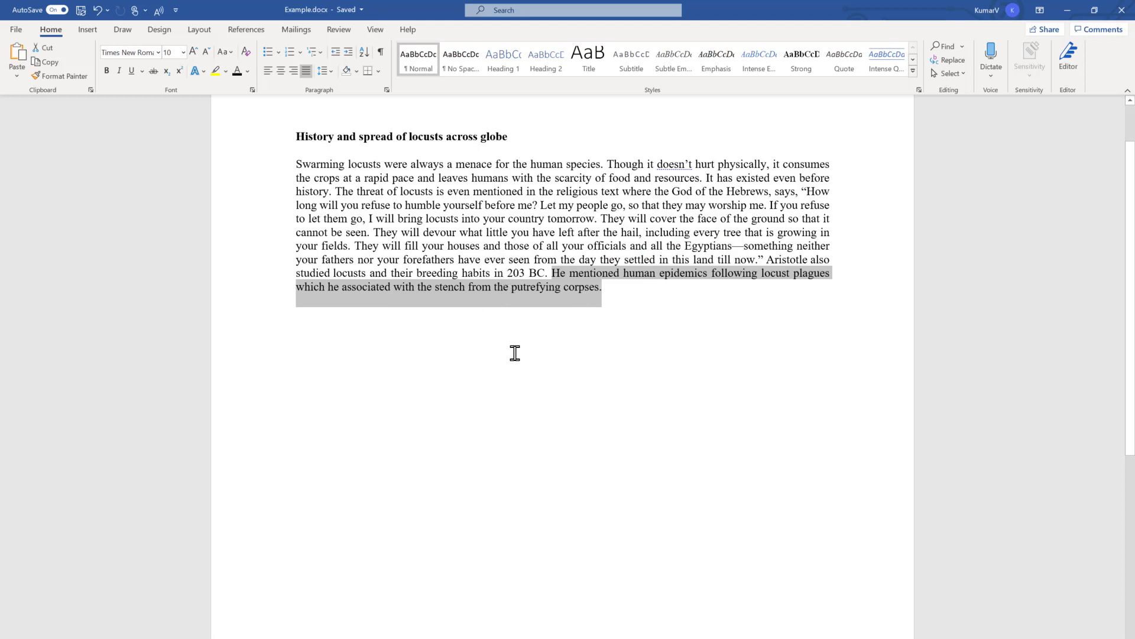
{"action": "left_click", "coordinate": [570, 354]}
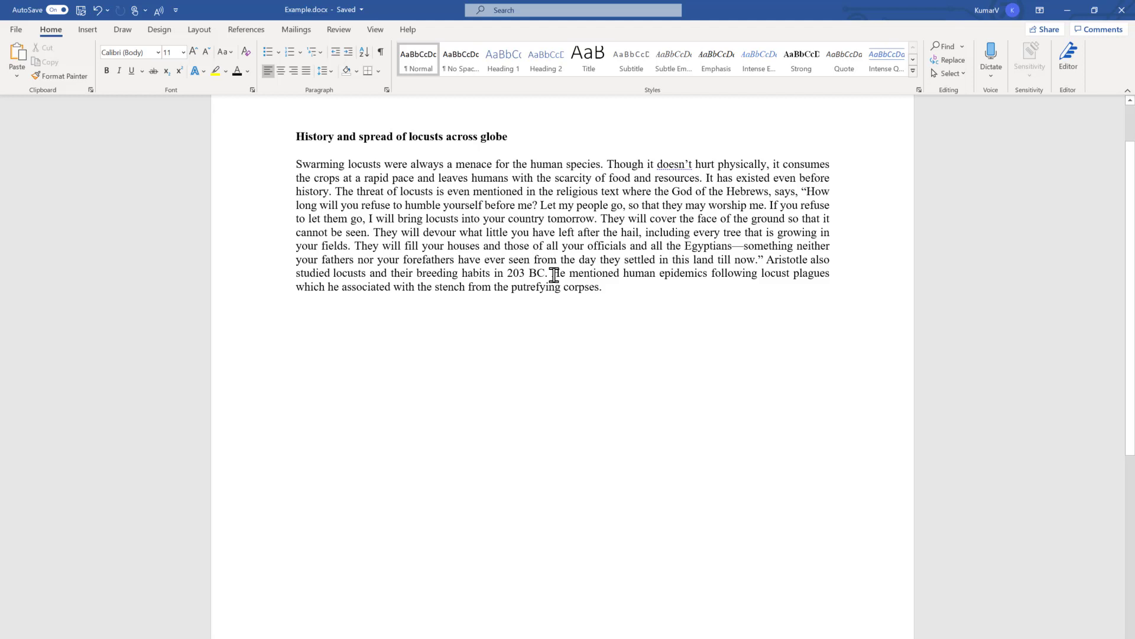
{"action": "mouse_move", "coordinate": [552, 273]}
{"action": "left_mouse_down"}
{"action": "mouse_move", "coordinate": [608, 290]}
{"action": "mouse_move", "coordinate": [558, 272]}
{"action": "left_mouse_up"}
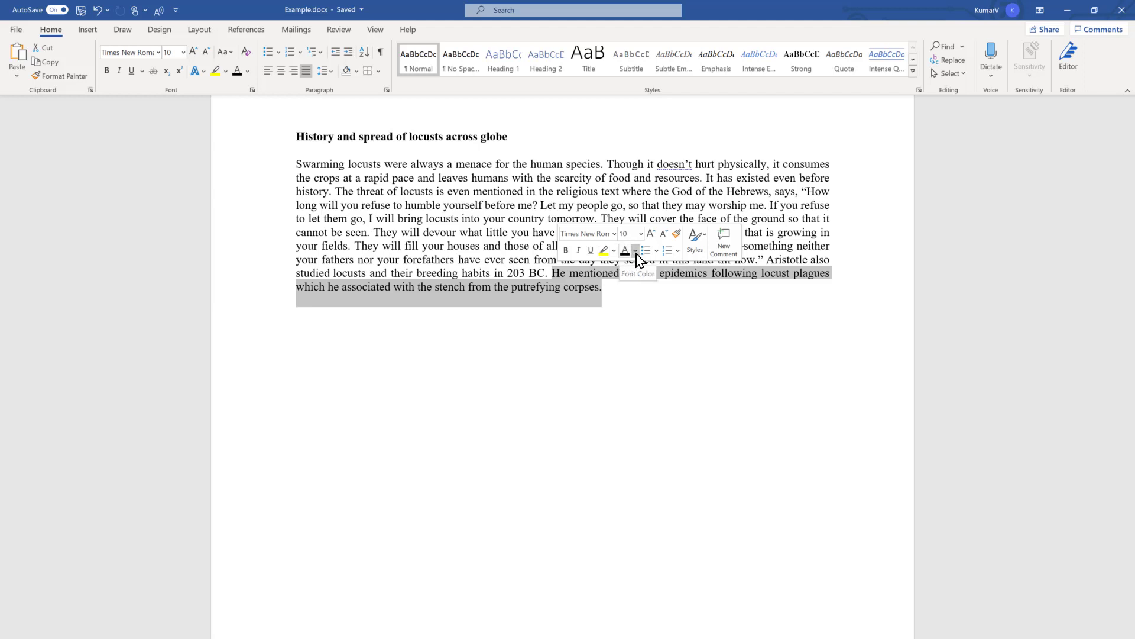
- Colour the sentence orange from the mini toolbar's Font Color theme colours
{"action": "left_click", "coordinate": [636, 252]}
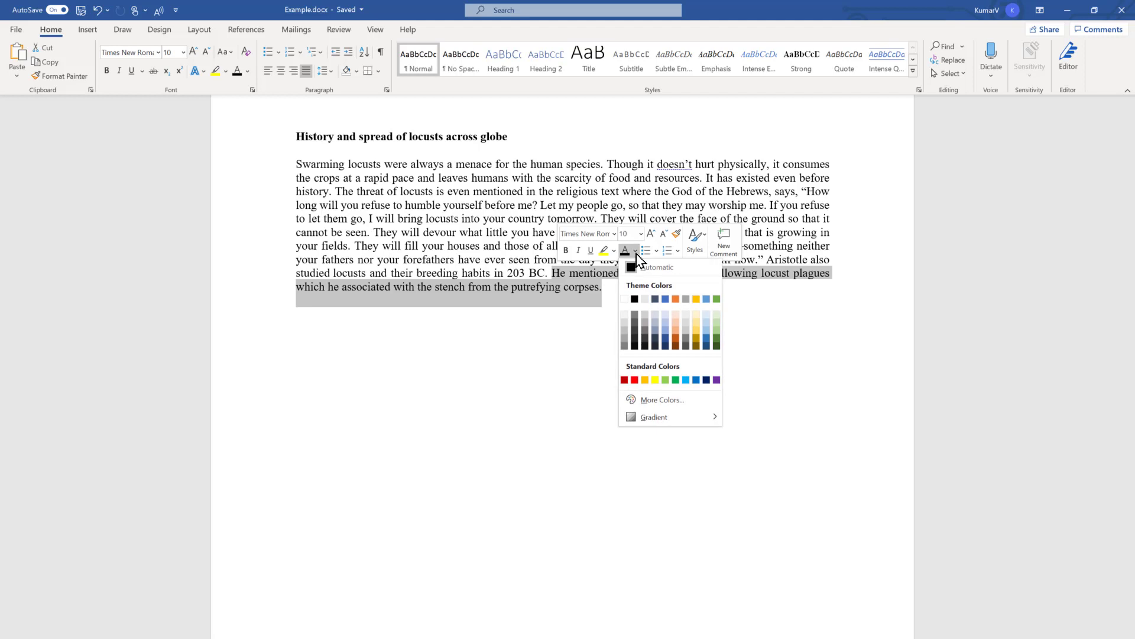
{"action": "left_click", "coordinate": [676, 301]}
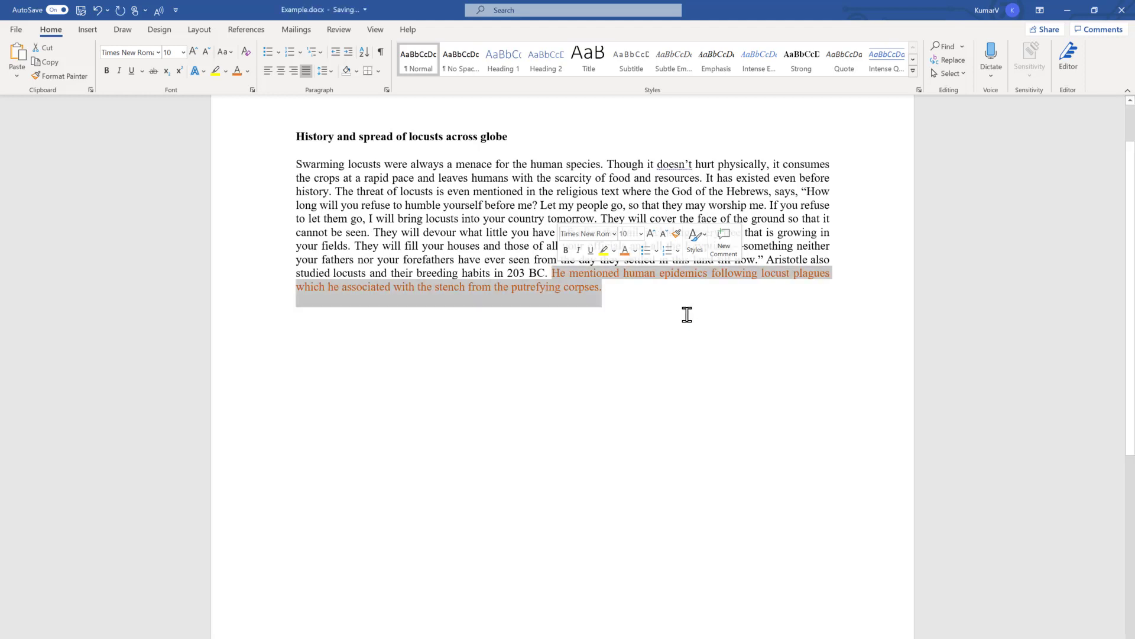
{"action": "left_click", "coordinate": [669, 314]}
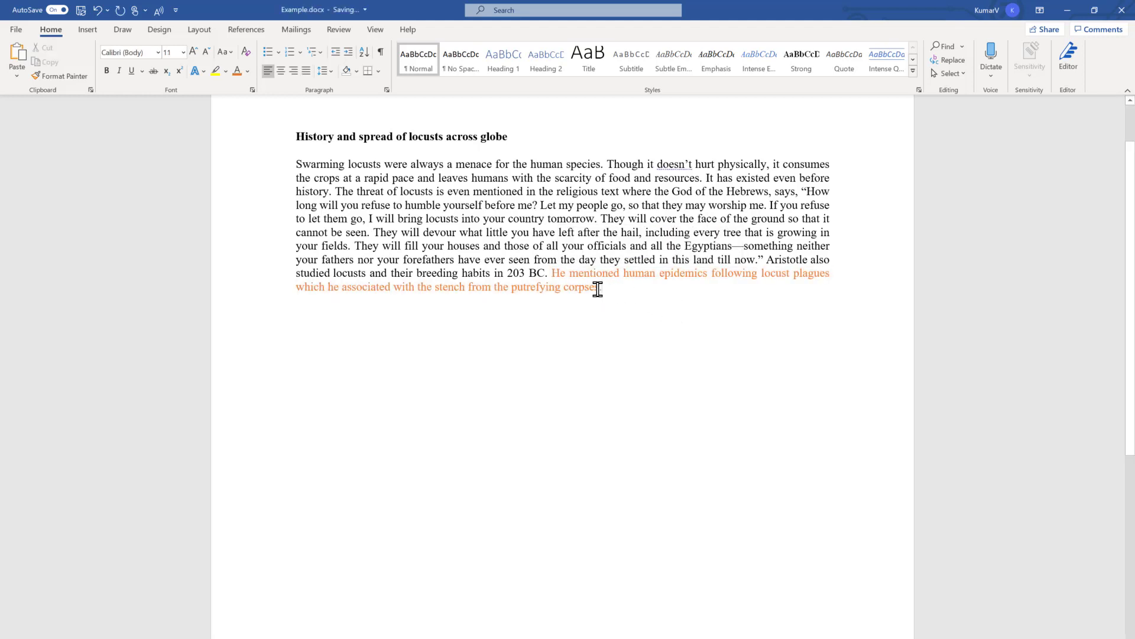
{"action": "left_click_drag", "start_coordinate": [598, 289], "coordinate": [556, 274]}
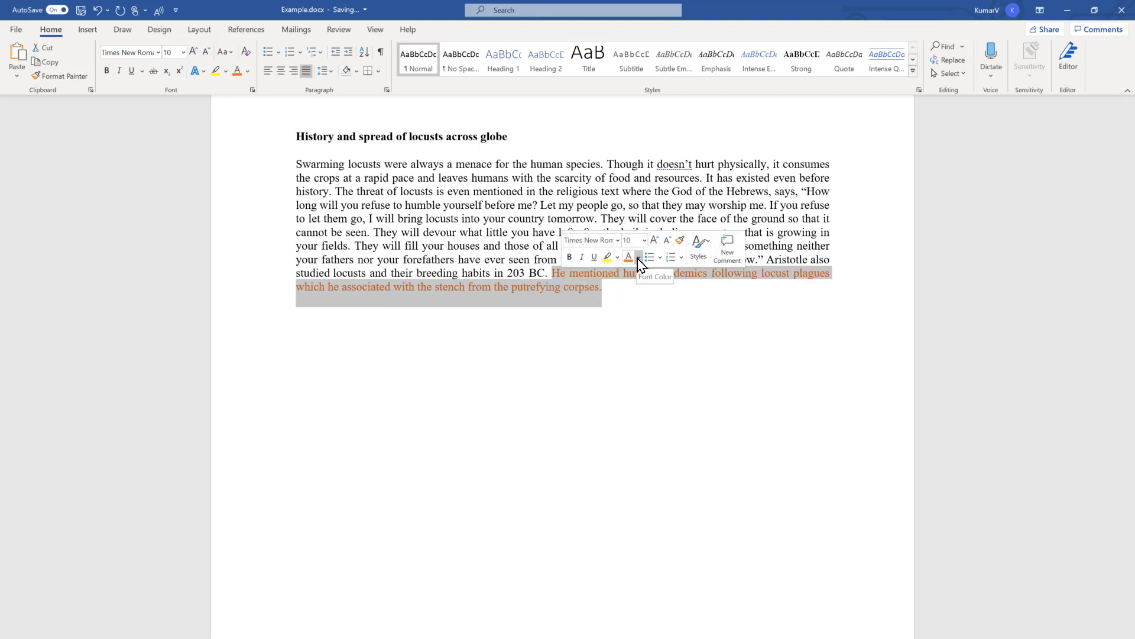
- Reset the final sentence's font colour to Automatic
{"action": "left_click", "coordinate": [639, 258]}
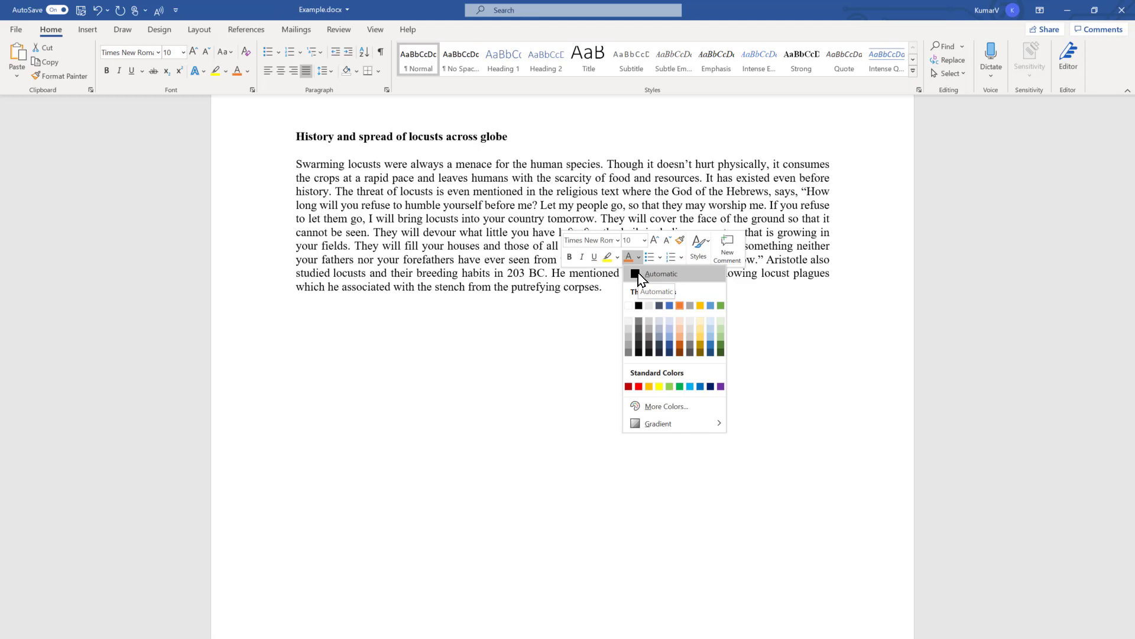
{"action": "left_click", "coordinate": [639, 275]}
{"action": "left_click", "coordinate": [553, 278]}
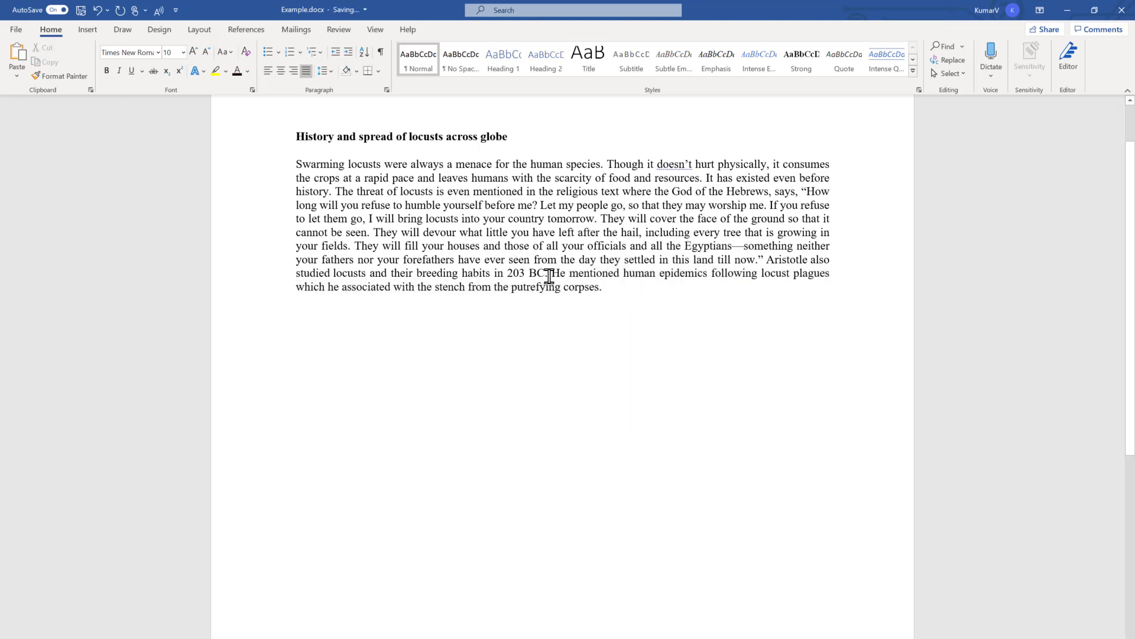
- Reselect the final sentence and give it a light blue theme colour
{"action": "left_click_drag", "start_coordinate": [544, 274], "coordinate": [603, 288]}
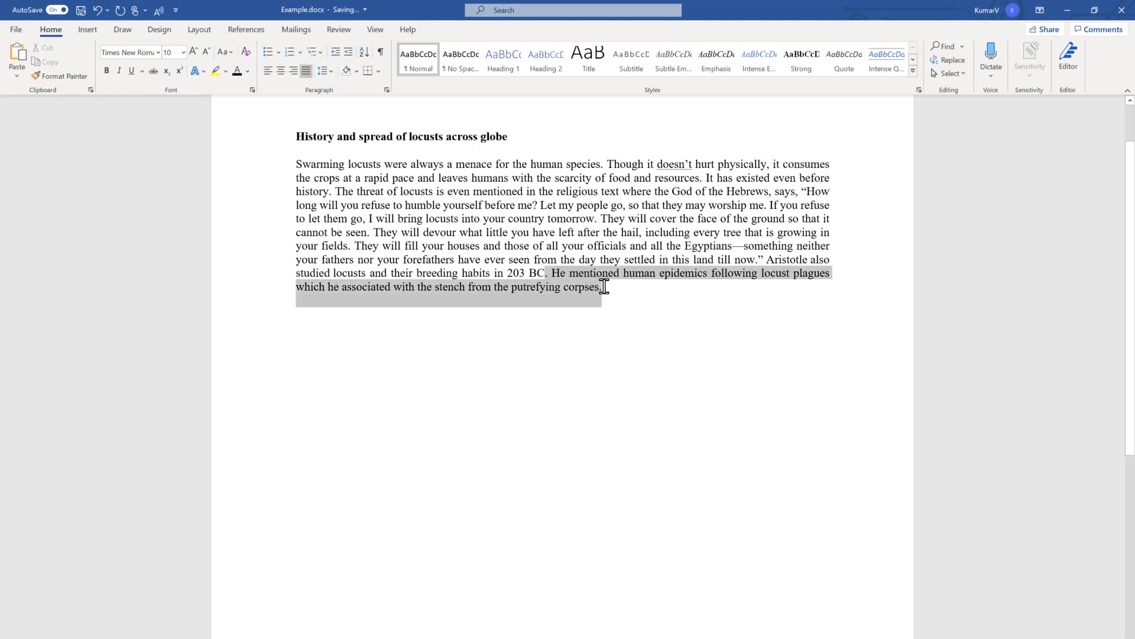
{"action": "left_click", "coordinate": [680, 266]}
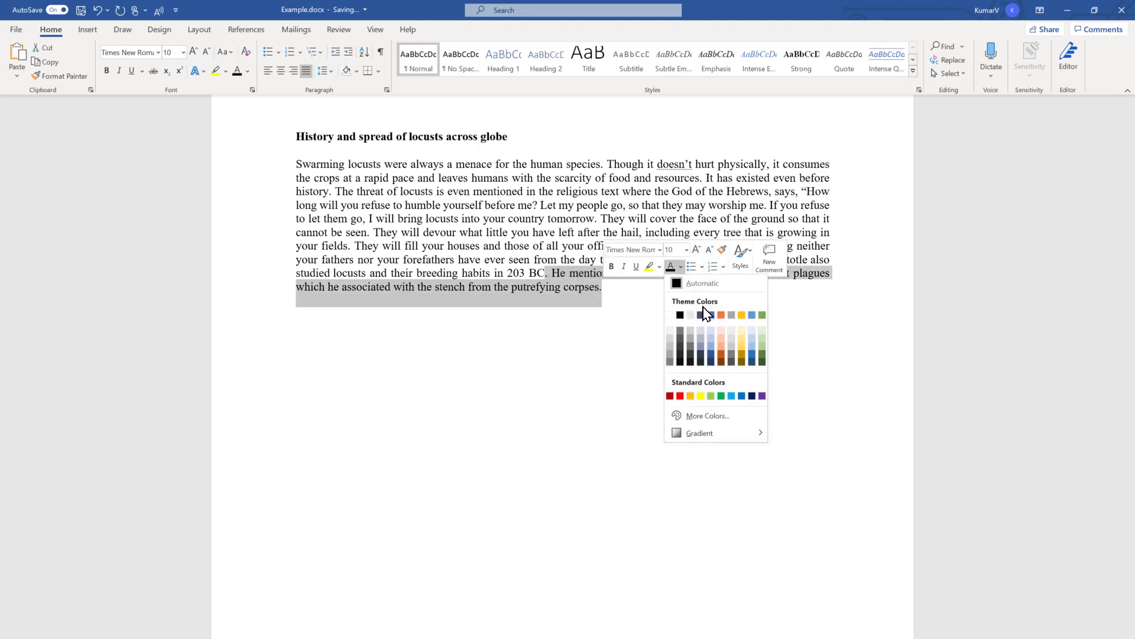
{"action": "left_click", "coordinate": [751, 315]}
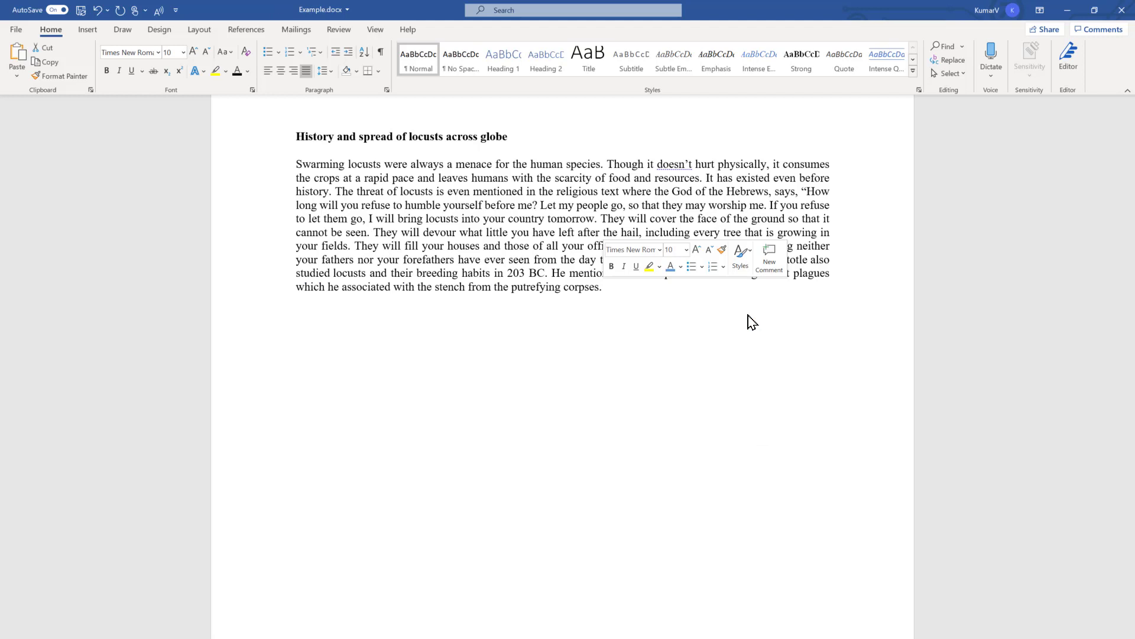
{"action": "left_click", "coordinate": [693, 322]}
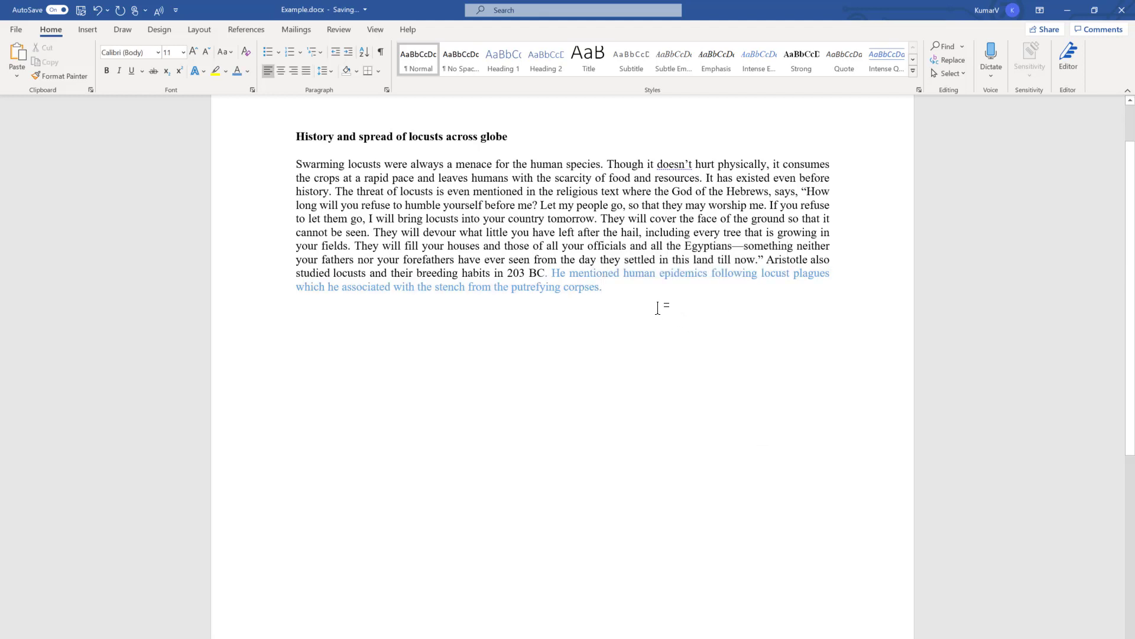
{"action": "left_click_drag", "start_coordinate": [608, 290], "coordinate": [543, 271]}
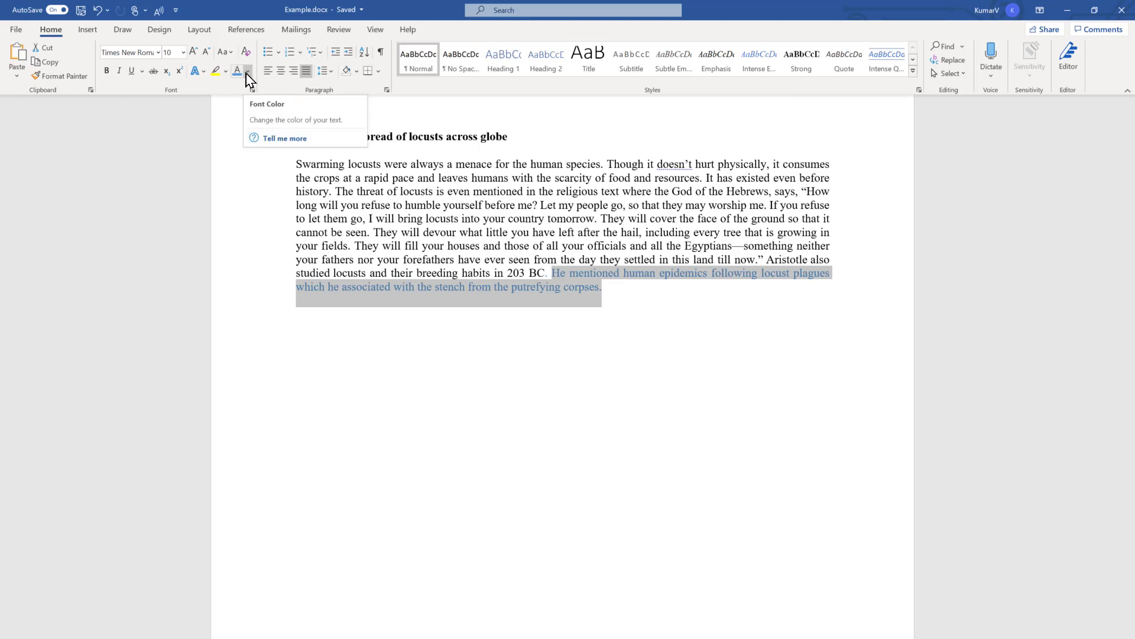
- Apply a deeper blue from the Home tab's Standard Colors to the final sentence
{"action": "left_click", "coordinate": [247, 71]}
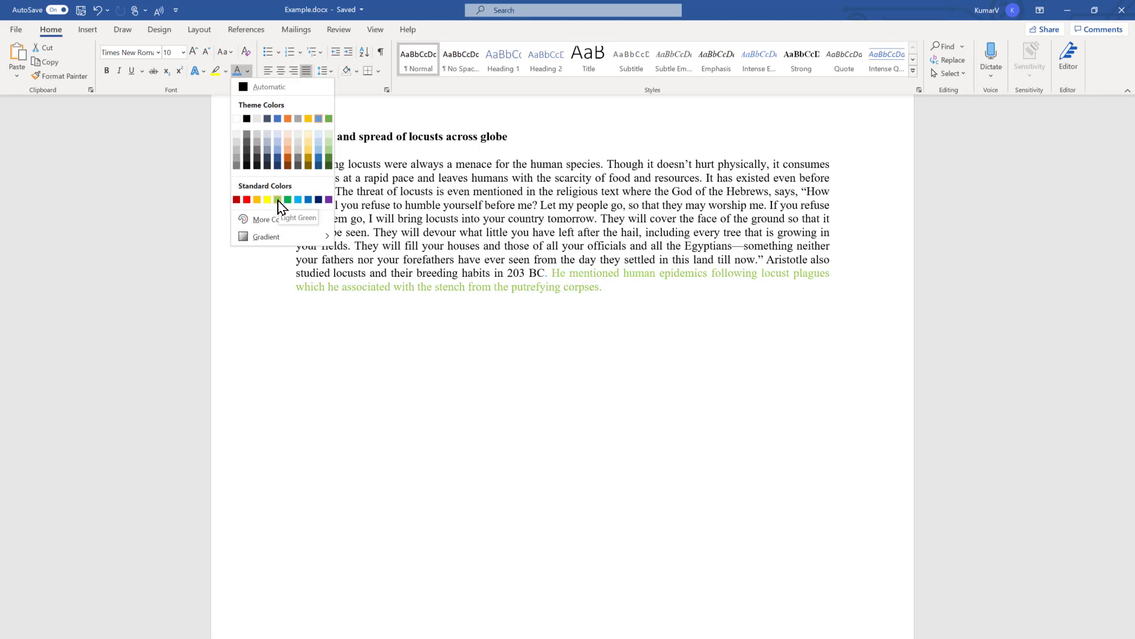
{"action": "left_click", "coordinate": [307, 200]}
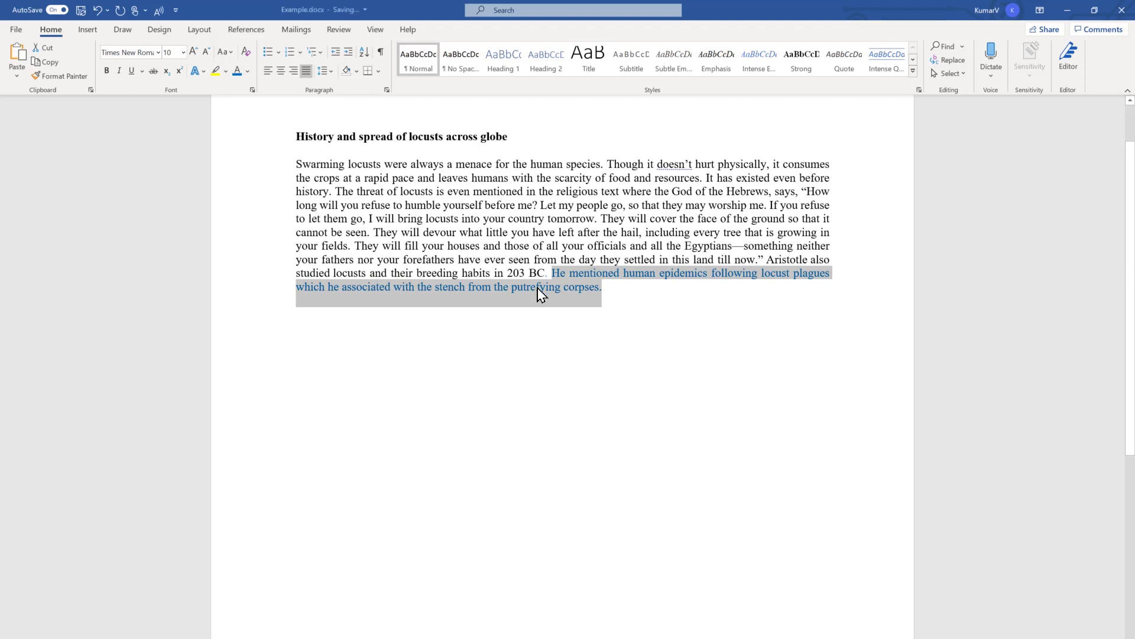
{"action": "left_click", "coordinate": [564, 298]}
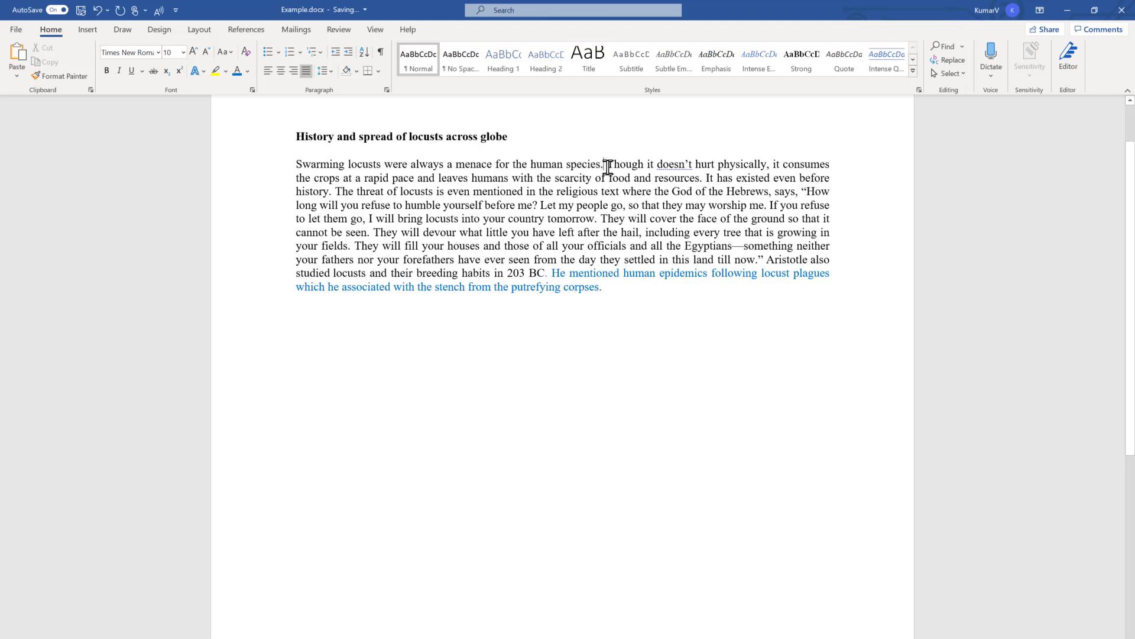
- Make the opening sentence pale pink using the Font dialog's Font color list
{"action": "left_click_drag", "start_coordinate": [604, 167], "coordinate": [318, 160]}
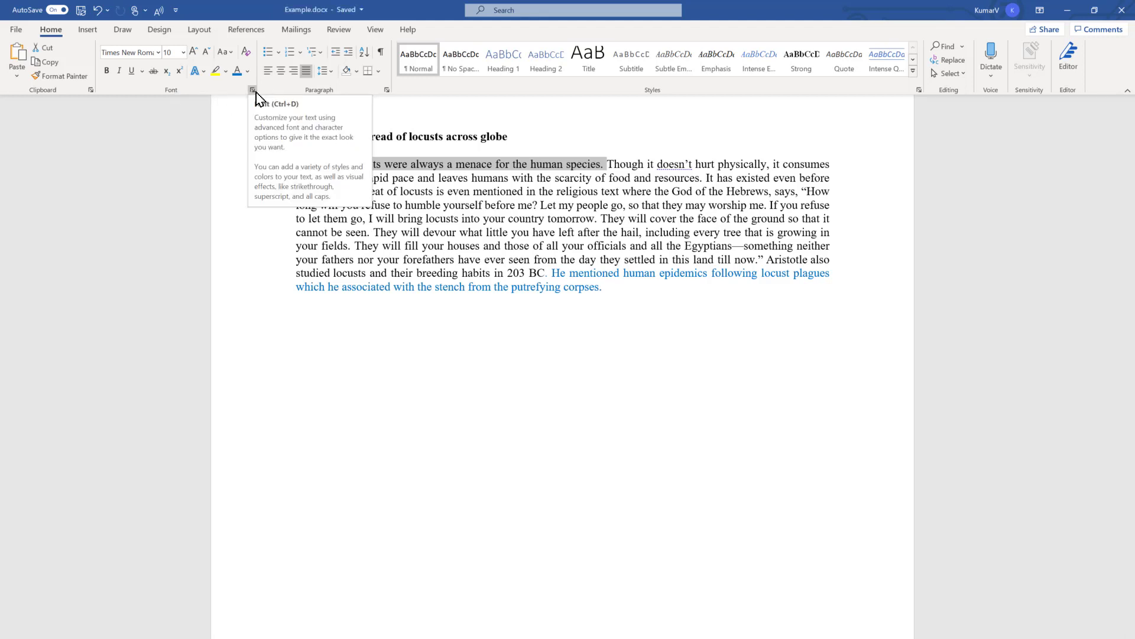
{"action": "key", "text": "ctrl+d"}
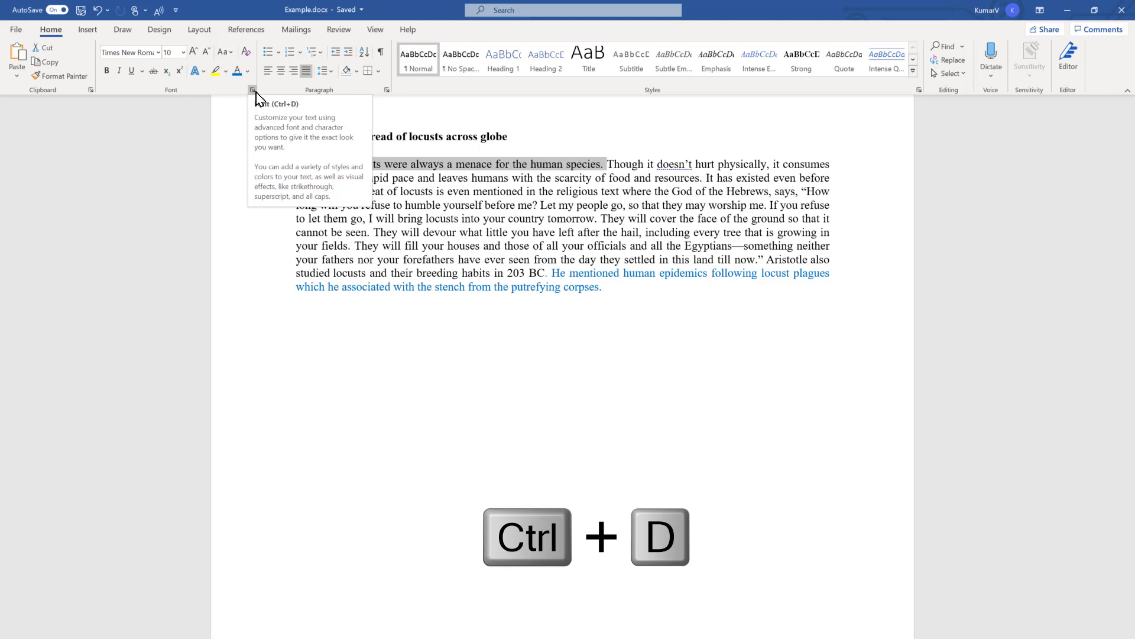
{"action": "left_click", "coordinate": [254, 91]}
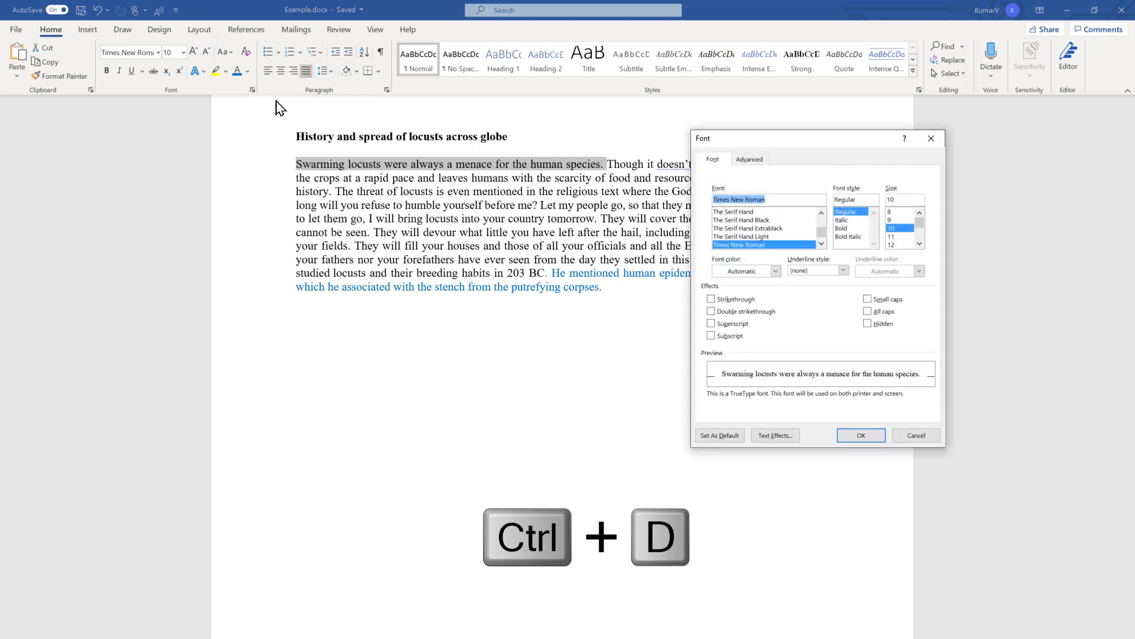
{"action": "mouse_move", "coordinate": [790, 149]}
{"action": "left_mouse_down"}
{"action": "mouse_move", "coordinate": [640, 340]}
{"action": "mouse_move", "coordinate": [633, 320]}
{"action": "left_mouse_up"}
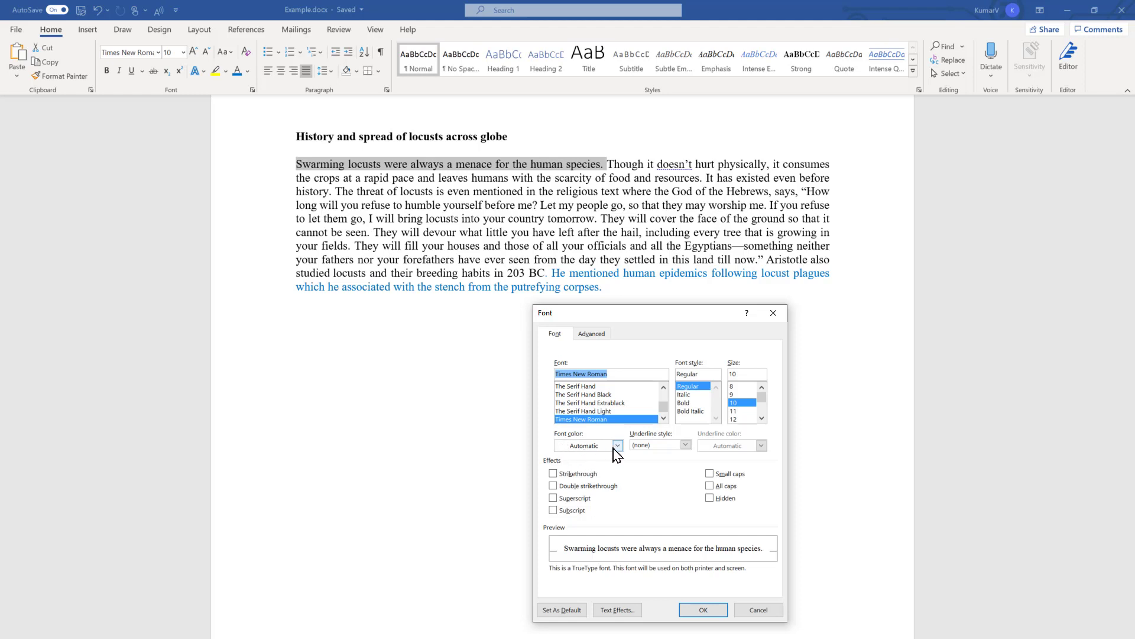
{"action": "left_click", "coordinate": [619, 448]}
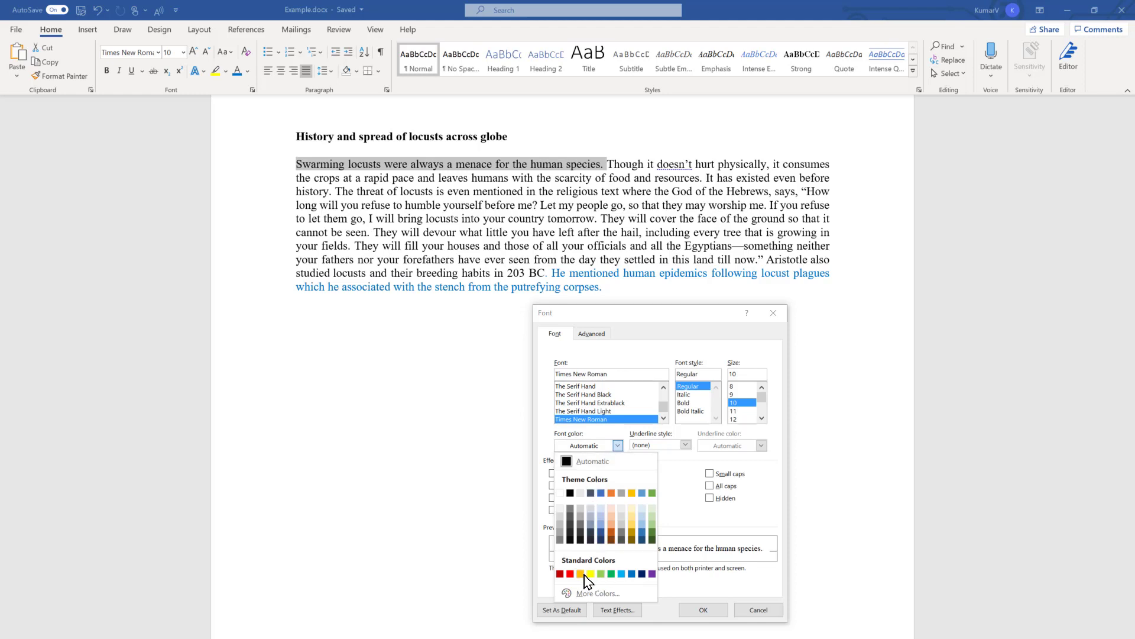
{"action": "left_click", "coordinate": [613, 512]}
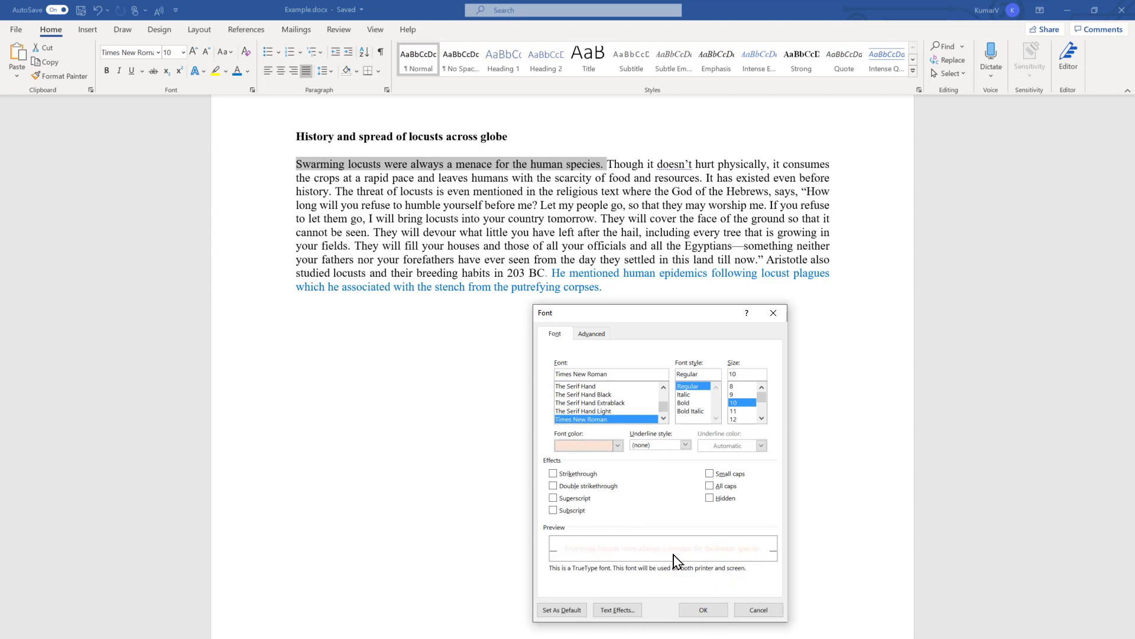
{"action": "left_click", "coordinate": [703, 610]}
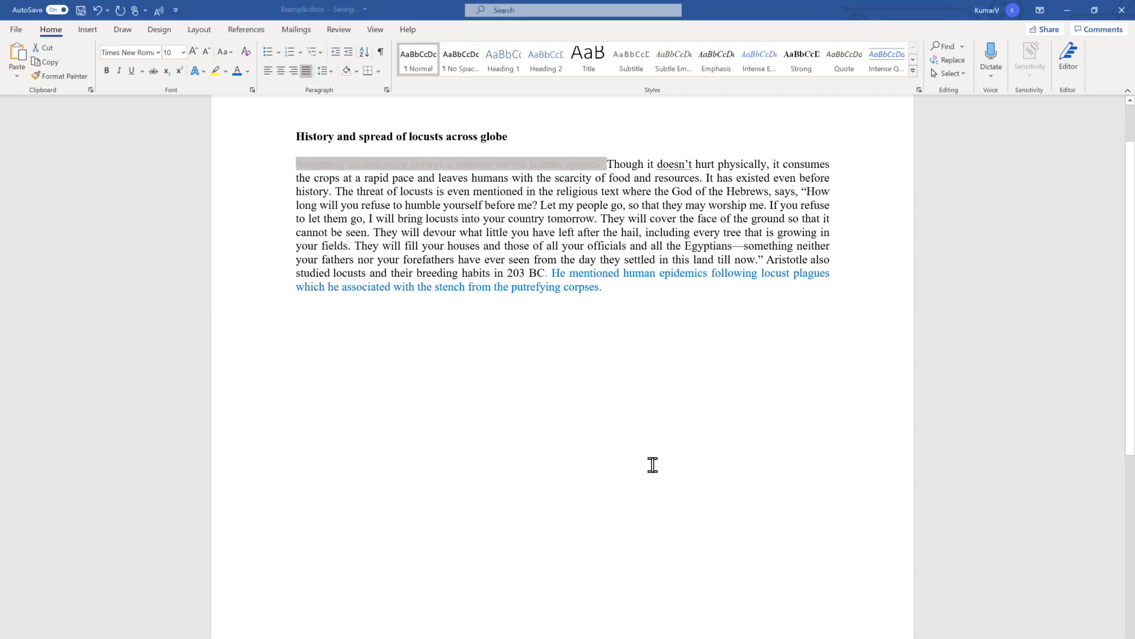
{"action": "left_click", "coordinate": [653, 464]}
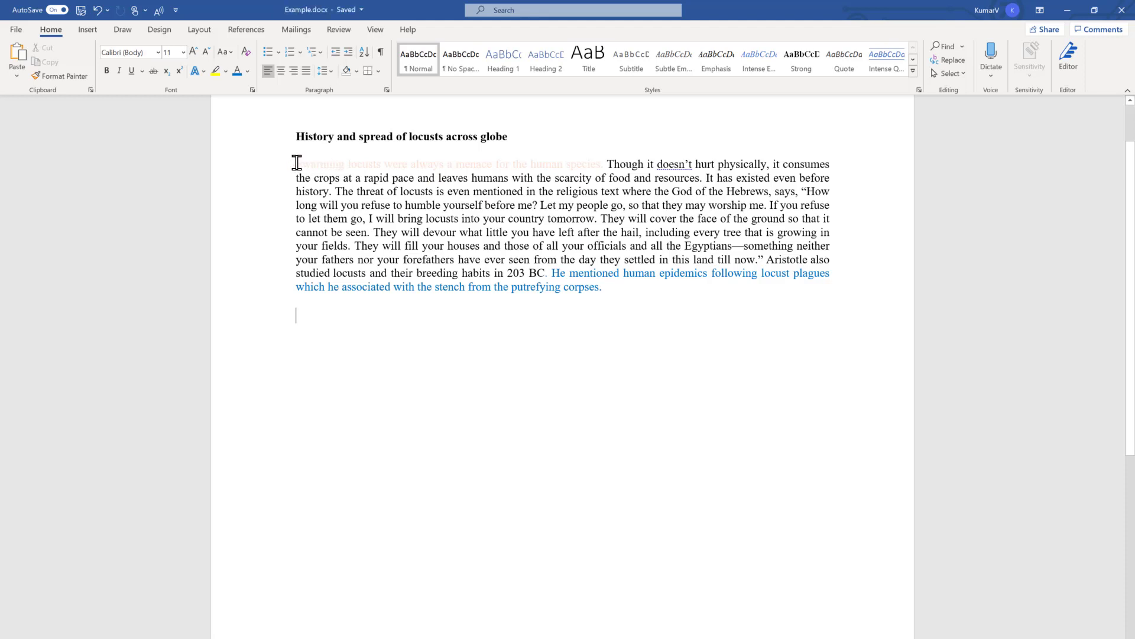
- Set the opening sentence's font colour back to Automatic in the Font dialog
{"action": "left_click_drag", "start_coordinate": [296, 163], "coordinate": [605, 165]}
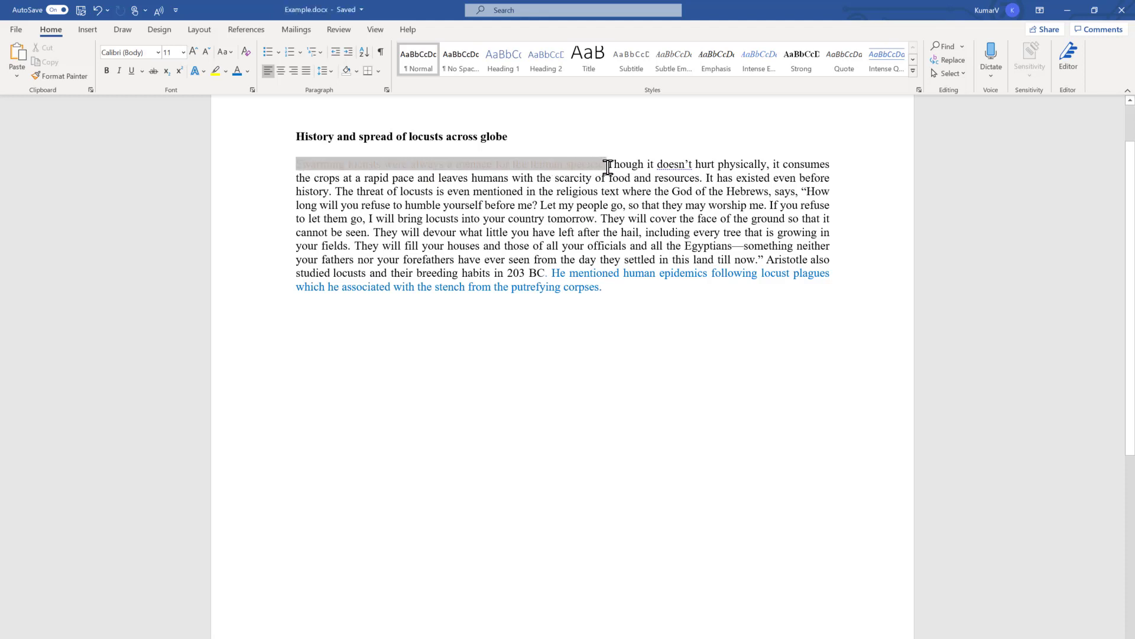
{"action": "left_click", "coordinate": [253, 90]}
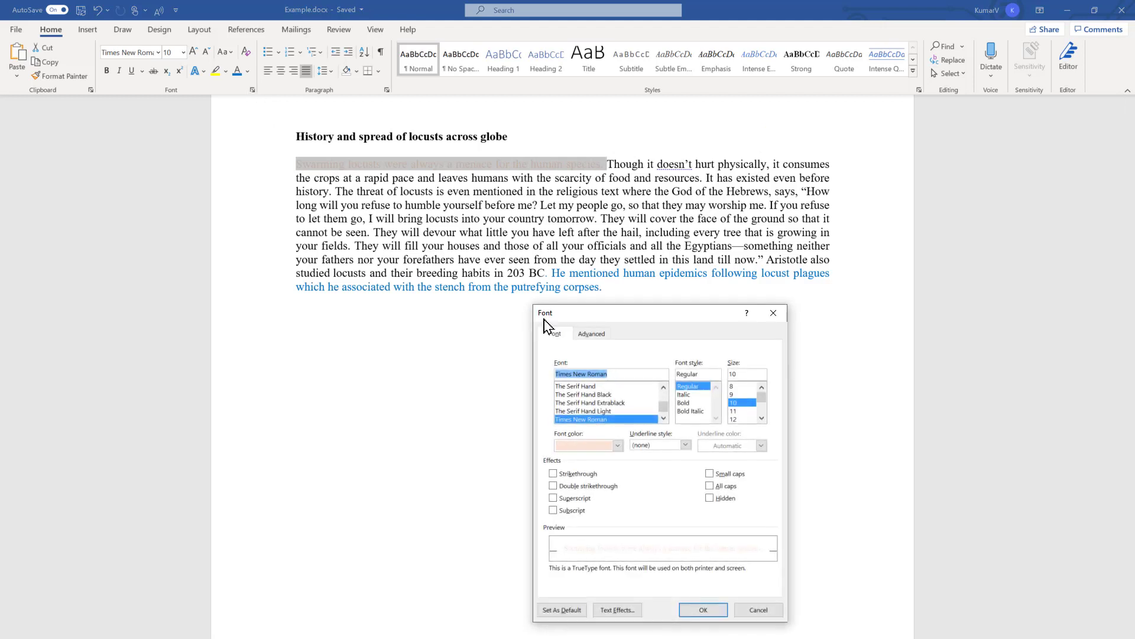
{"action": "left_click", "coordinate": [617, 445]}
{"action": "left_click", "coordinate": [609, 464]}
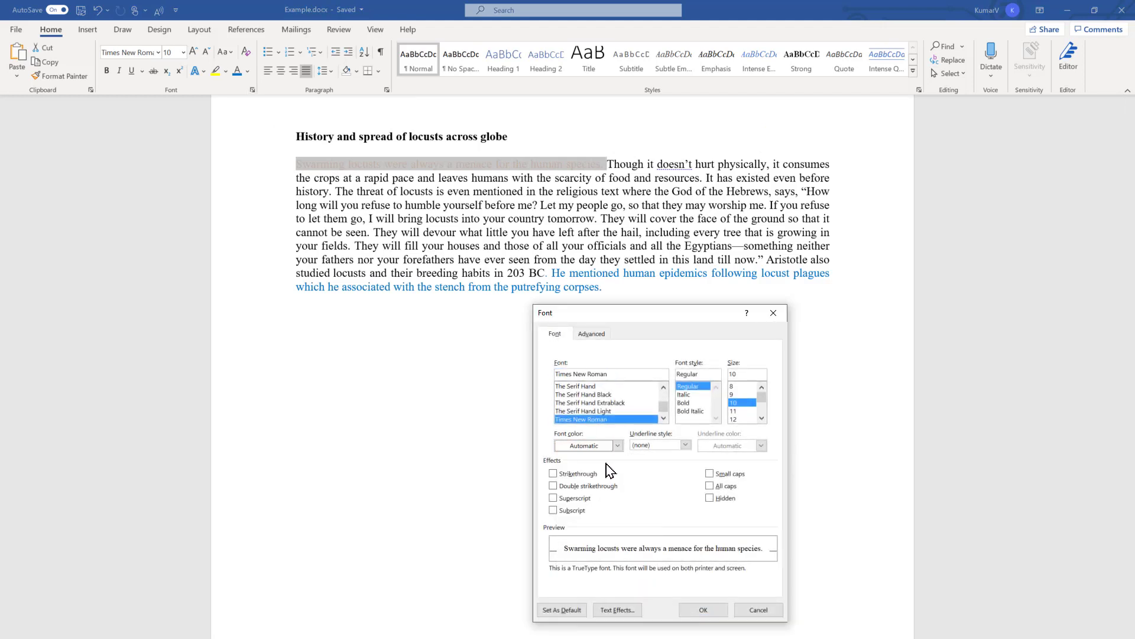
{"action": "left_click", "coordinate": [703, 610]}
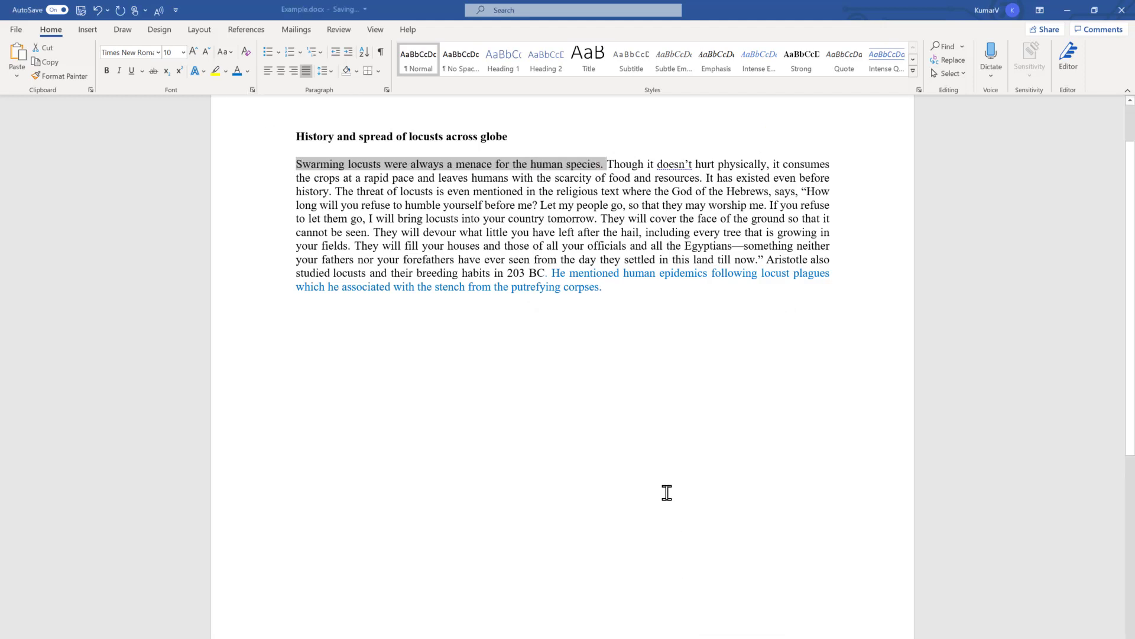
{"action": "left_click", "coordinate": [668, 487]}
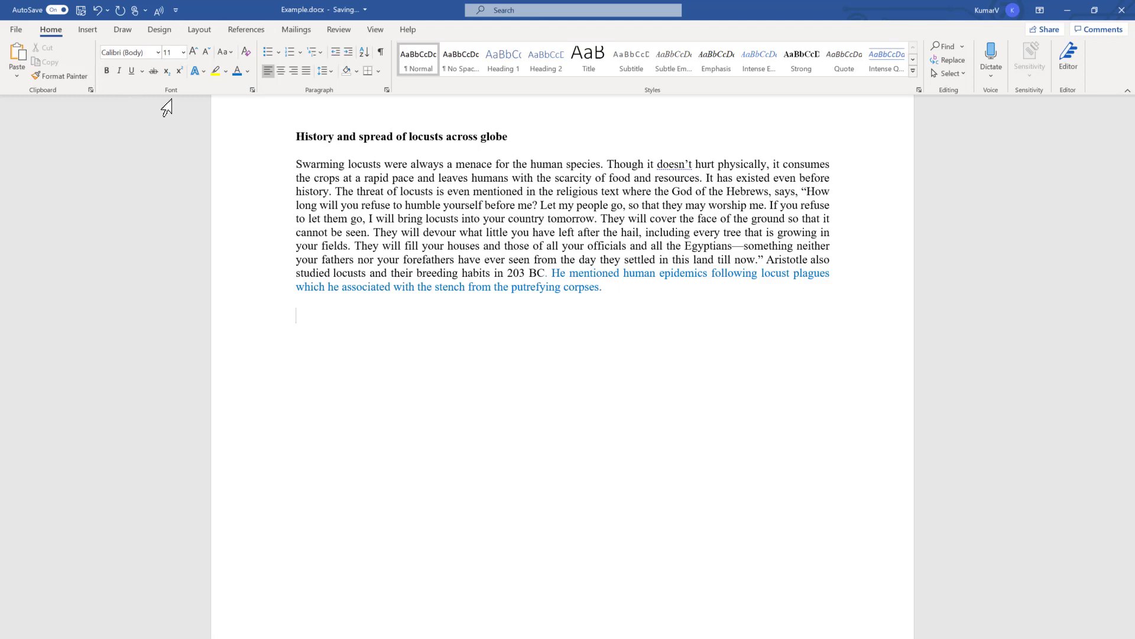
{"action": "left_click", "coordinate": [605, 163]}
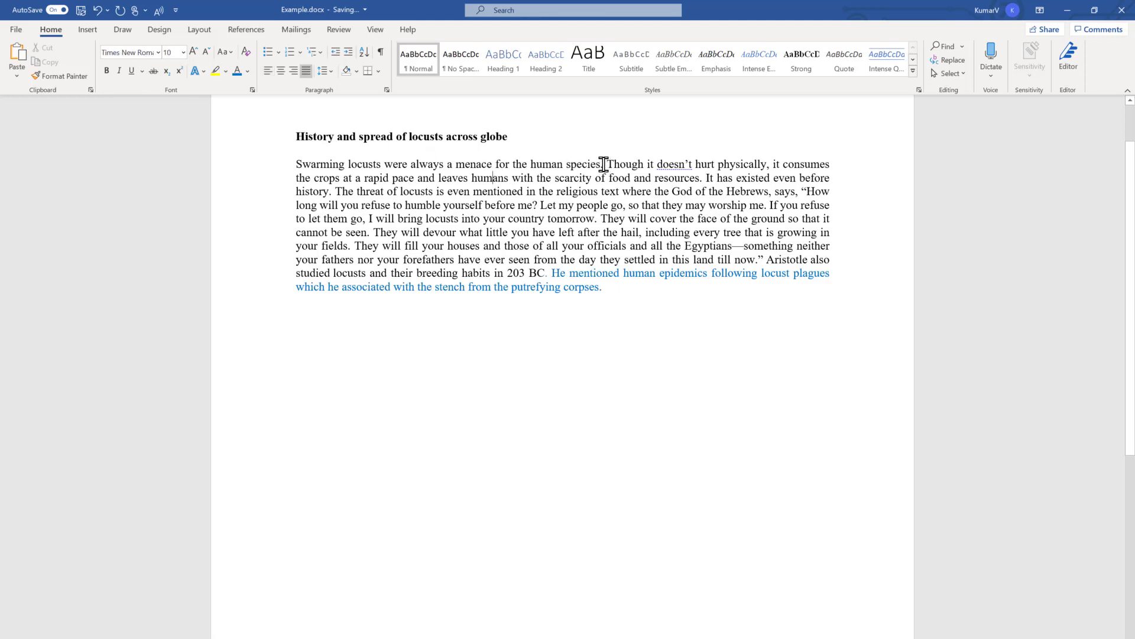
- Colour the opening sentence green via Microsoft Search (Alt+Q, 'font')
{"action": "left_click_drag", "start_coordinate": [604, 164], "coordinate": [317, 164]}
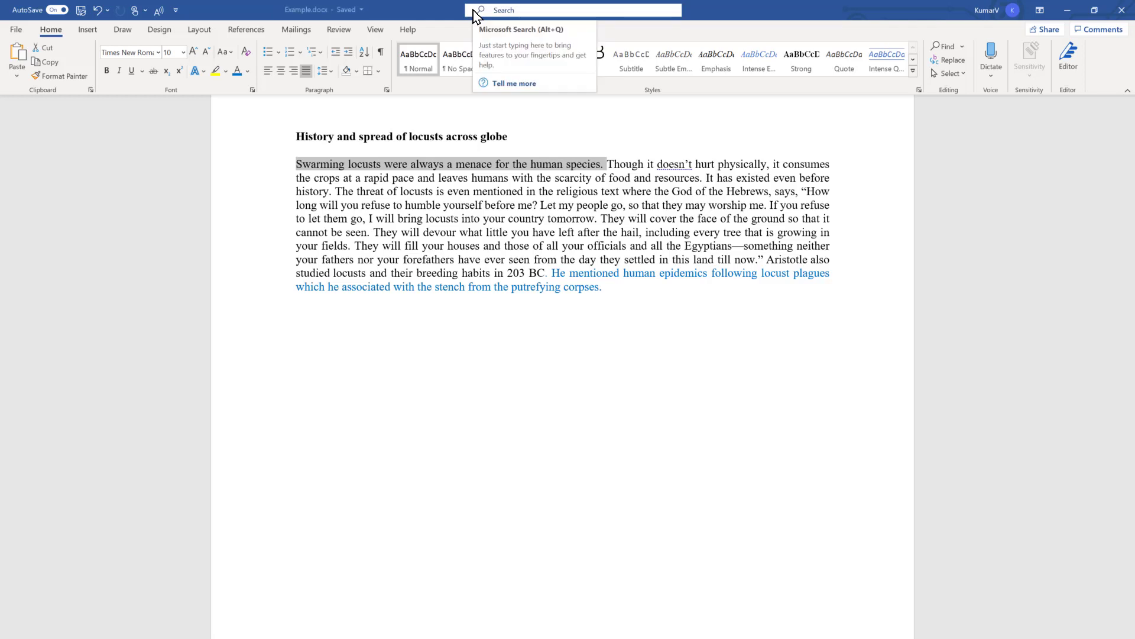
{"action": "key", "text": "alt+q"}
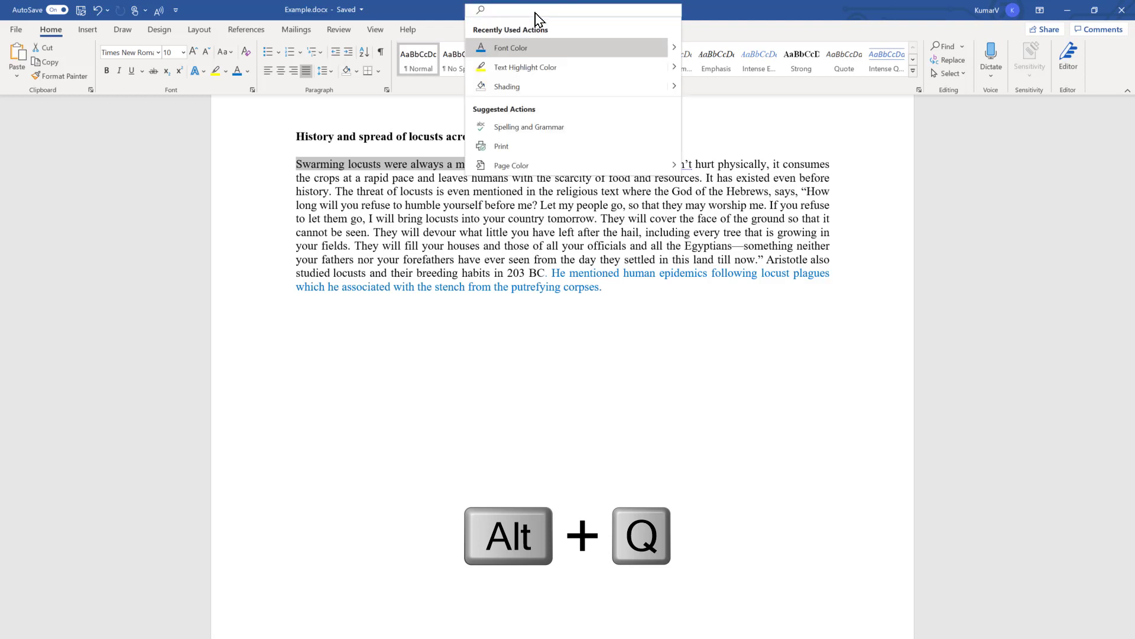
{"action": "type", "text": "font"}
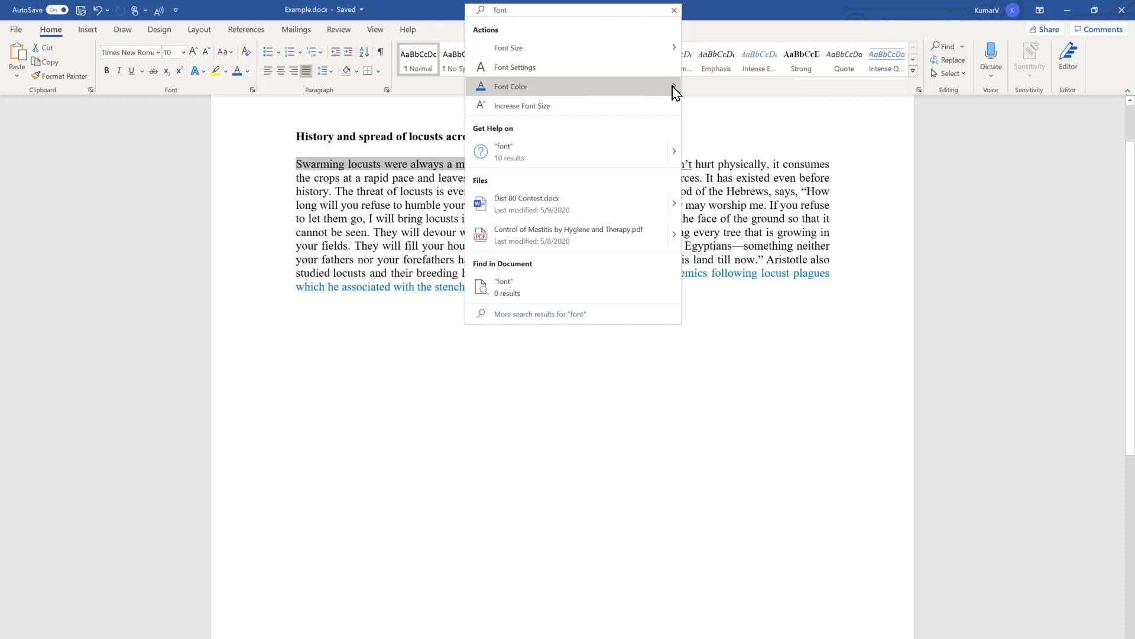
{"action": "mouse_move", "coordinate": [673, 87]}
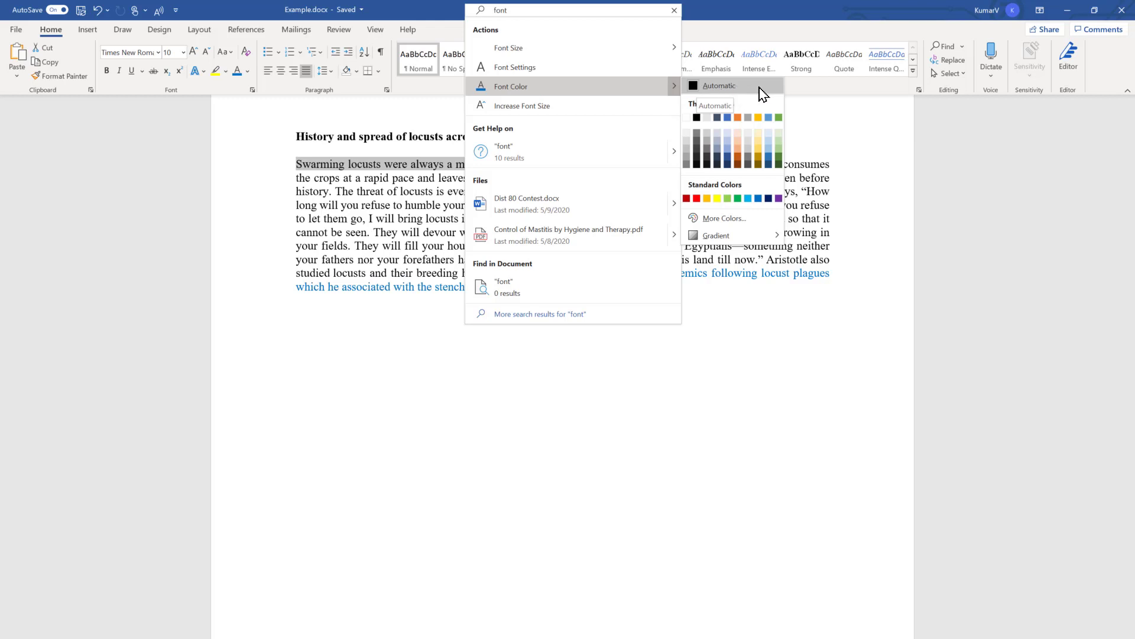
{"action": "left_click", "coordinate": [779, 118]}
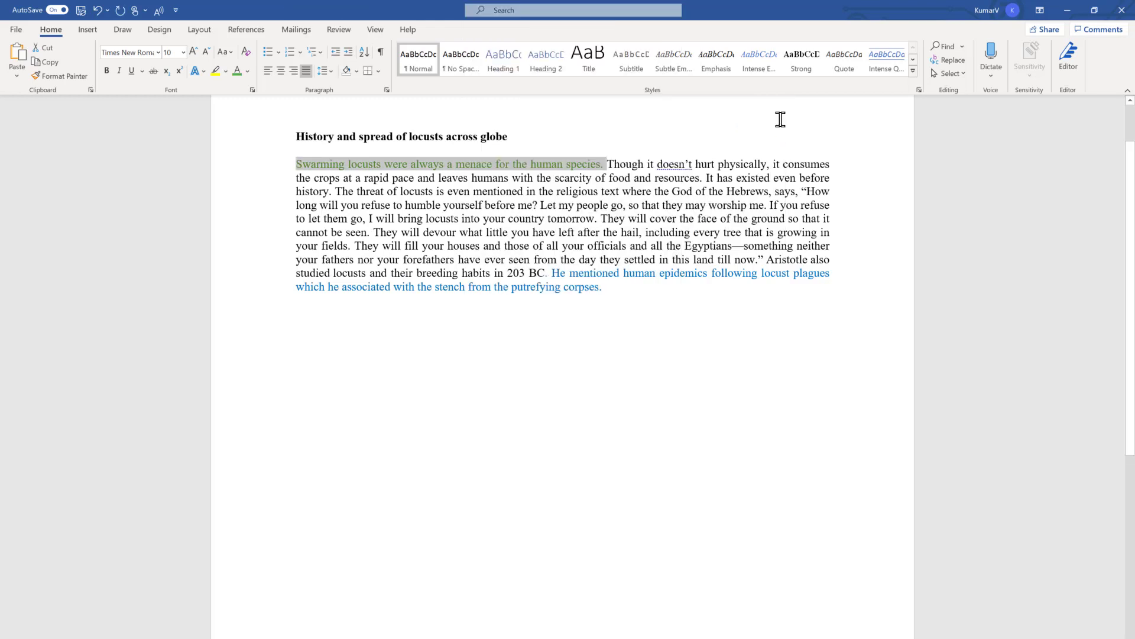
{"action": "key", "text": "Up"}
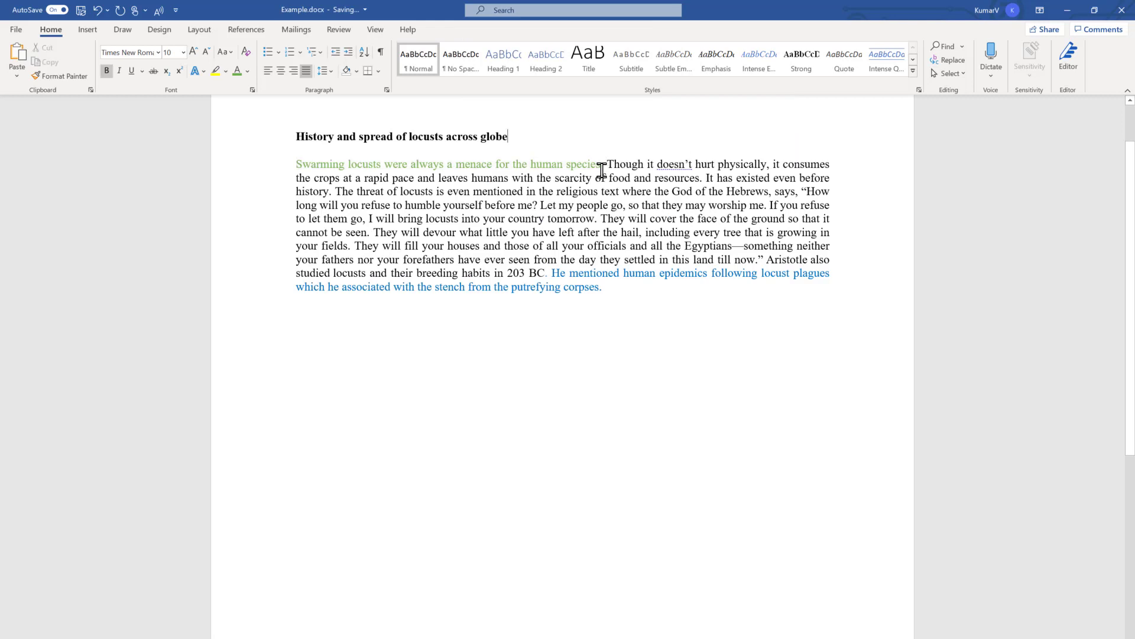
{"action": "left_click_drag", "start_coordinate": [605, 165], "coordinate": [298, 165]}
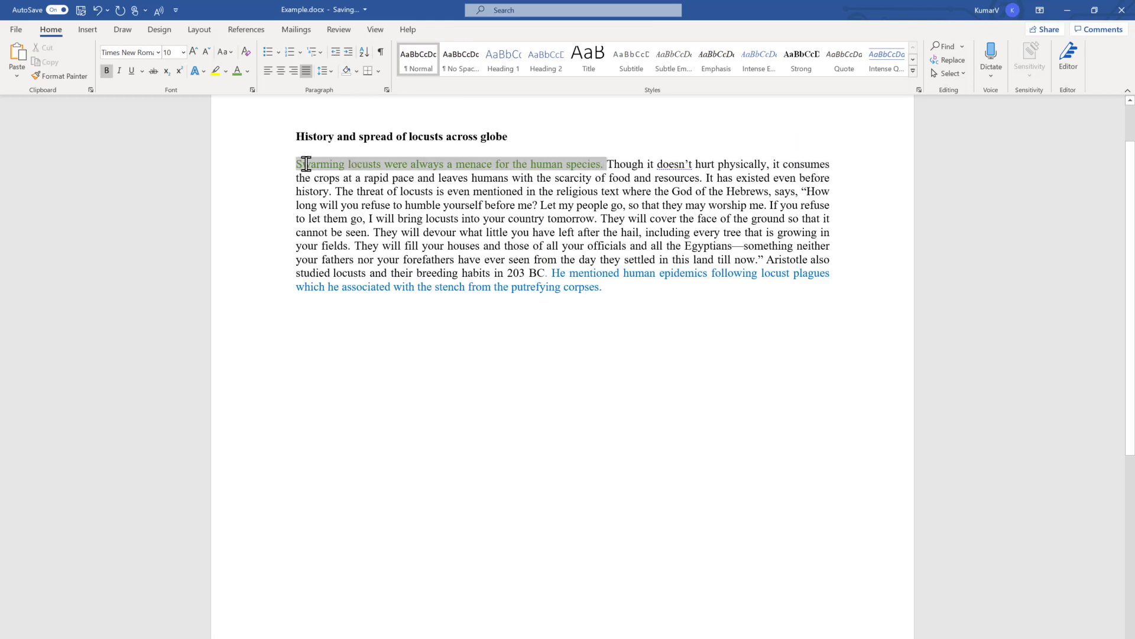
- Apply the dark blue standard colour to the opening sentence through Microsoft Search 'font'
{"action": "left_click", "coordinate": [509, 19]}
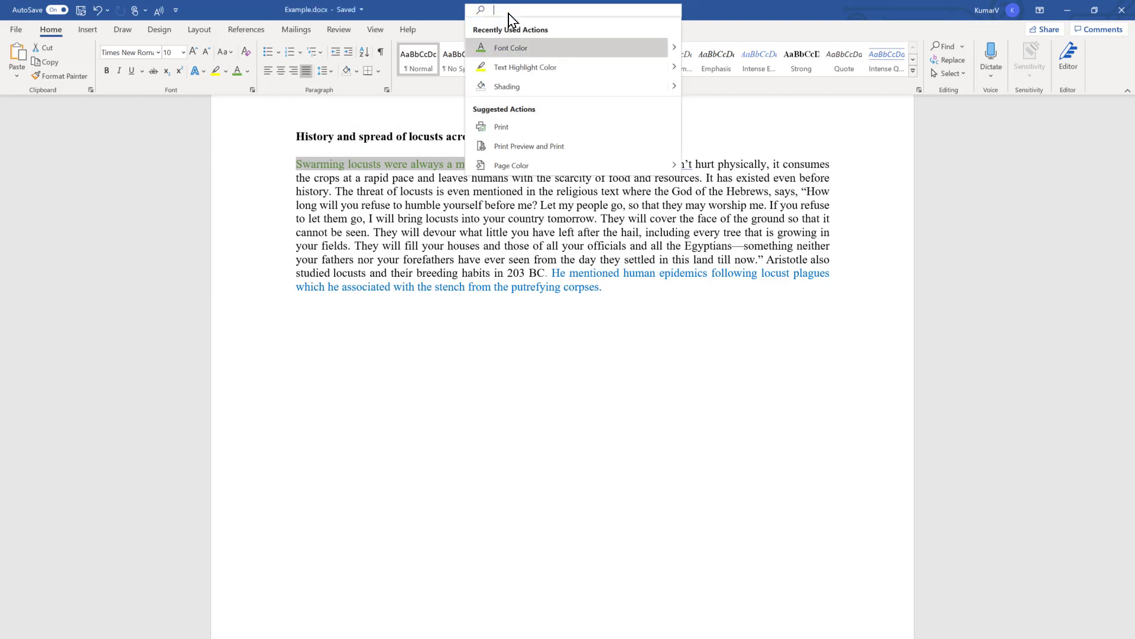
{"action": "type", "text": "font"}
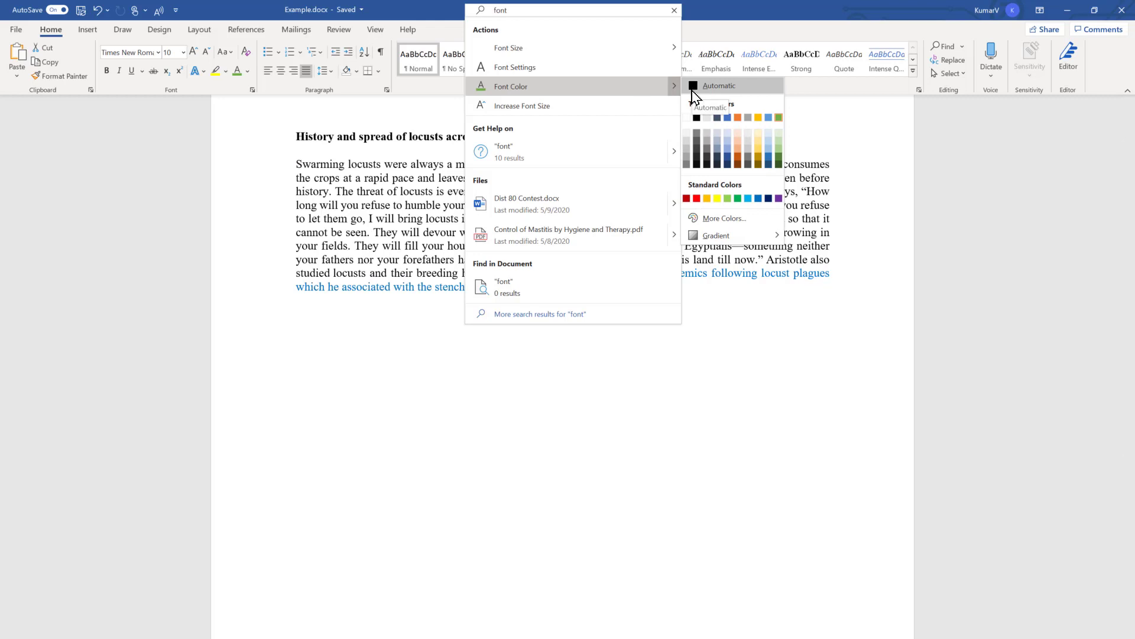
{"action": "left_click", "coordinate": [769, 198]}
{"action": "left_click", "coordinate": [696, 206]}
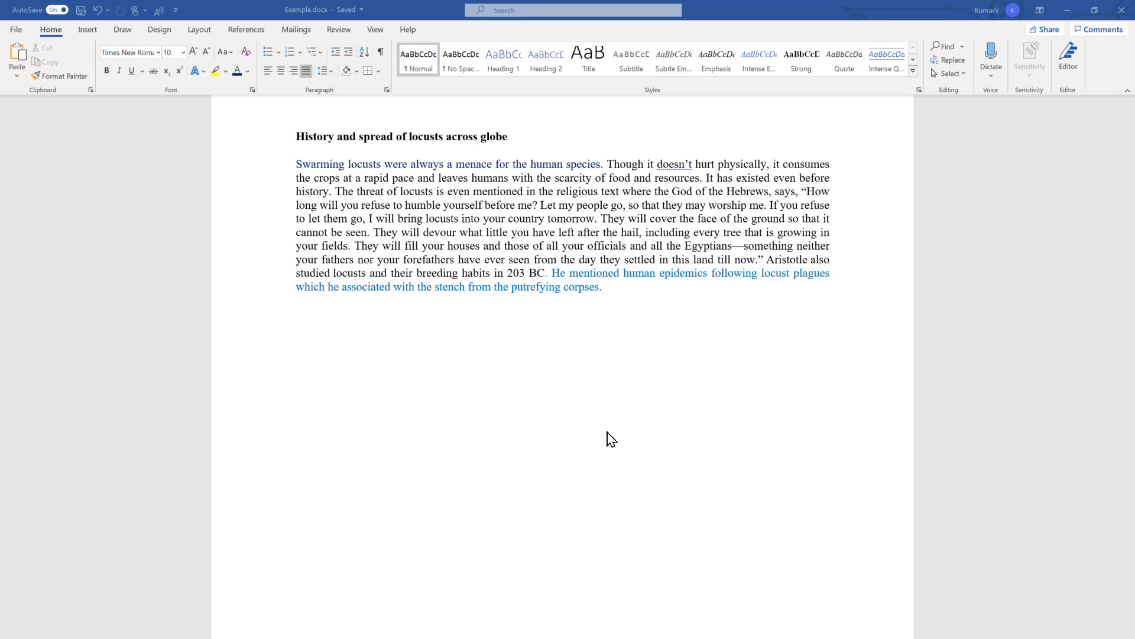
- Set the whole locust paragraph to Automatic black, then reselect the opening sentence
{"action": "left_click_drag", "start_coordinate": [601, 290], "coordinate": [294, 170]}
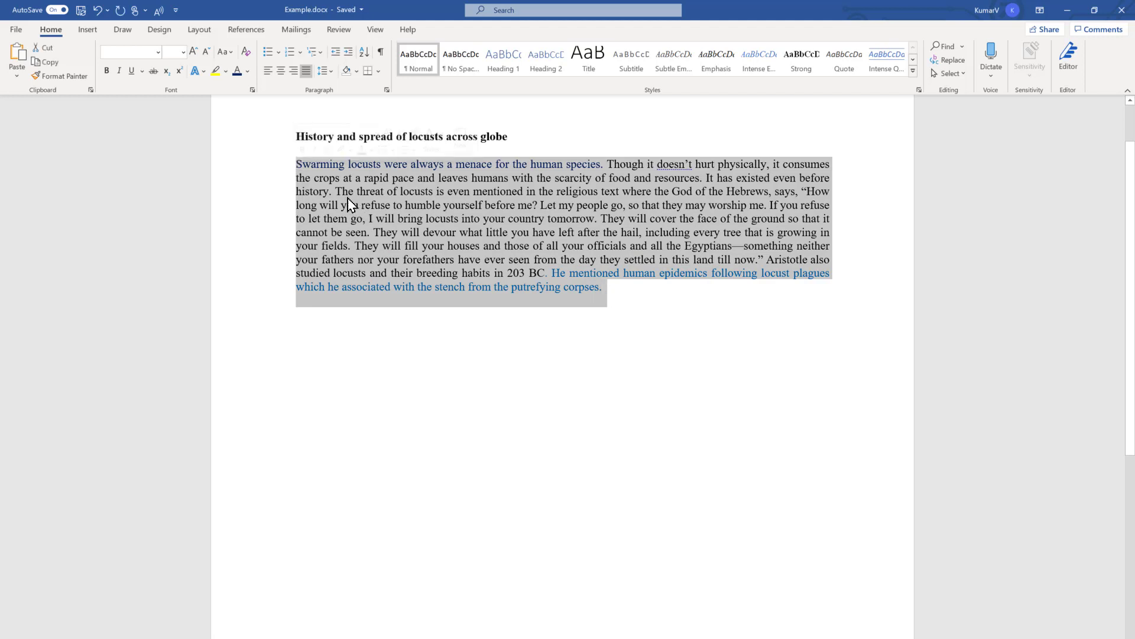
{"action": "left_click", "coordinate": [248, 72]}
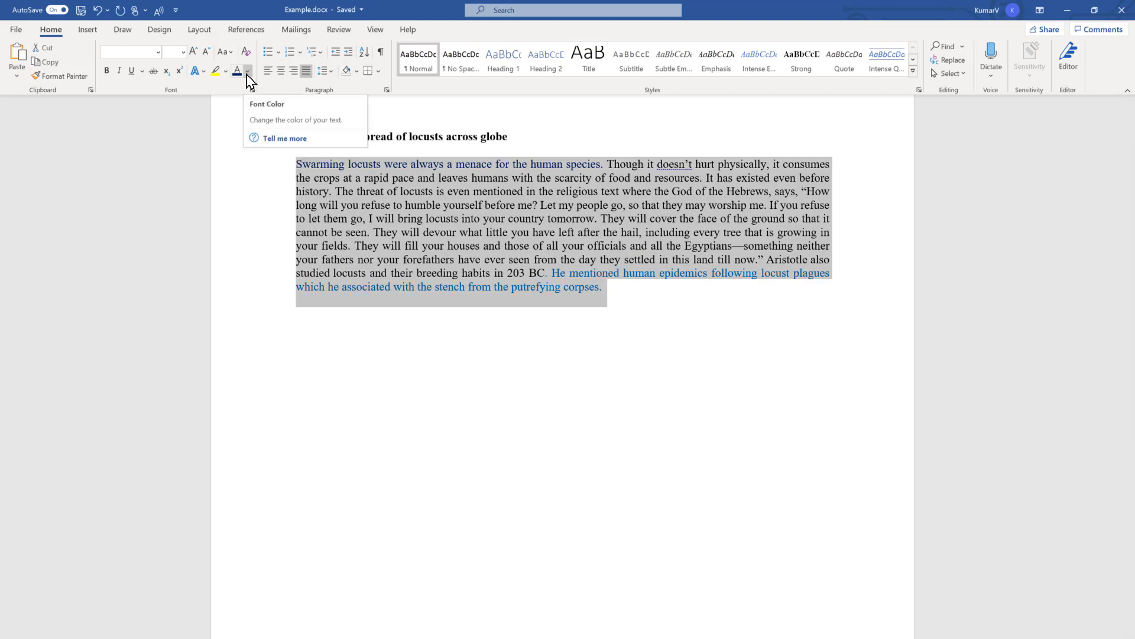
{"action": "left_click", "coordinate": [257, 94]}
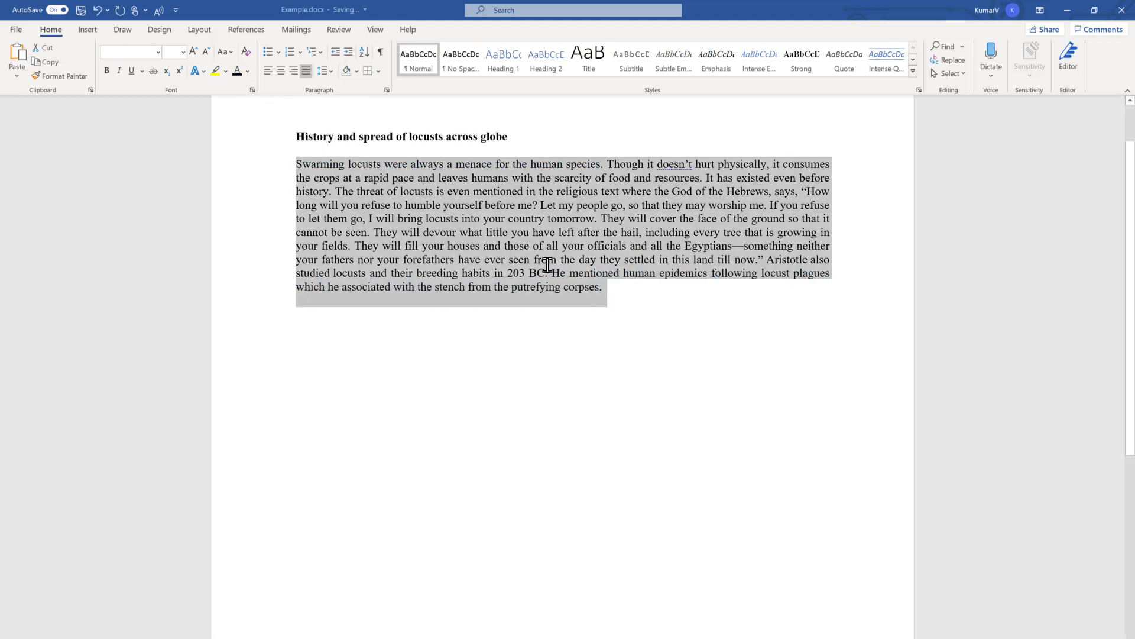
{"action": "left_click_drag", "start_coordinate": [619, 294], "coordinate": [277, 165]}
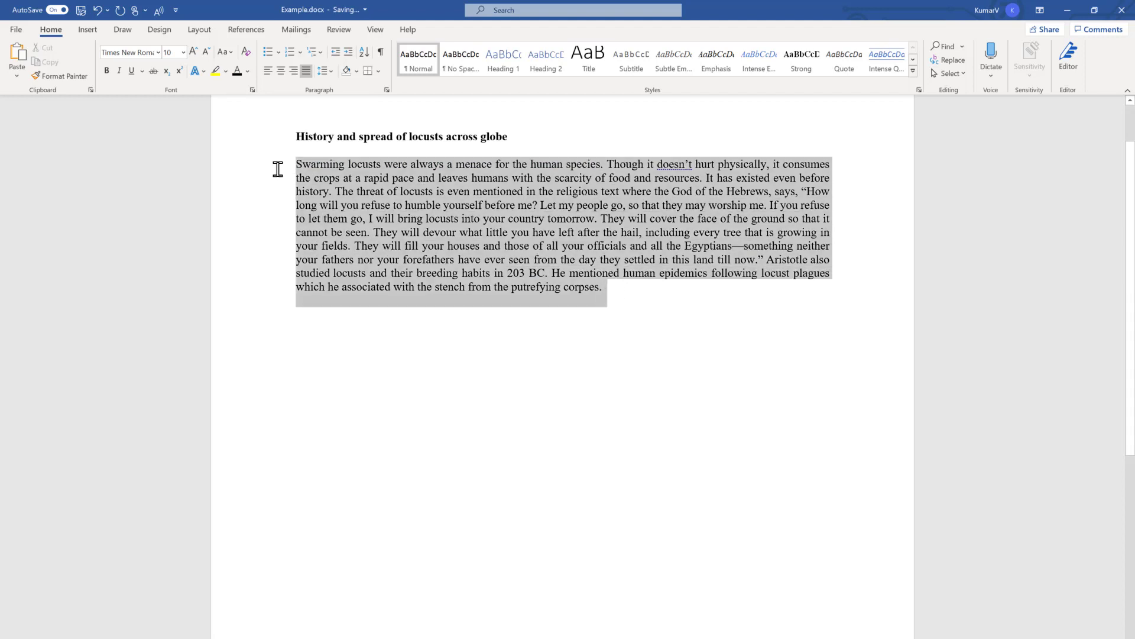
{"action": "left_click", "coordinate": [398, 232]}
{"action": "left_click_drag", "start_coordinate": [606, 166], "coordinate": [314, 164]}
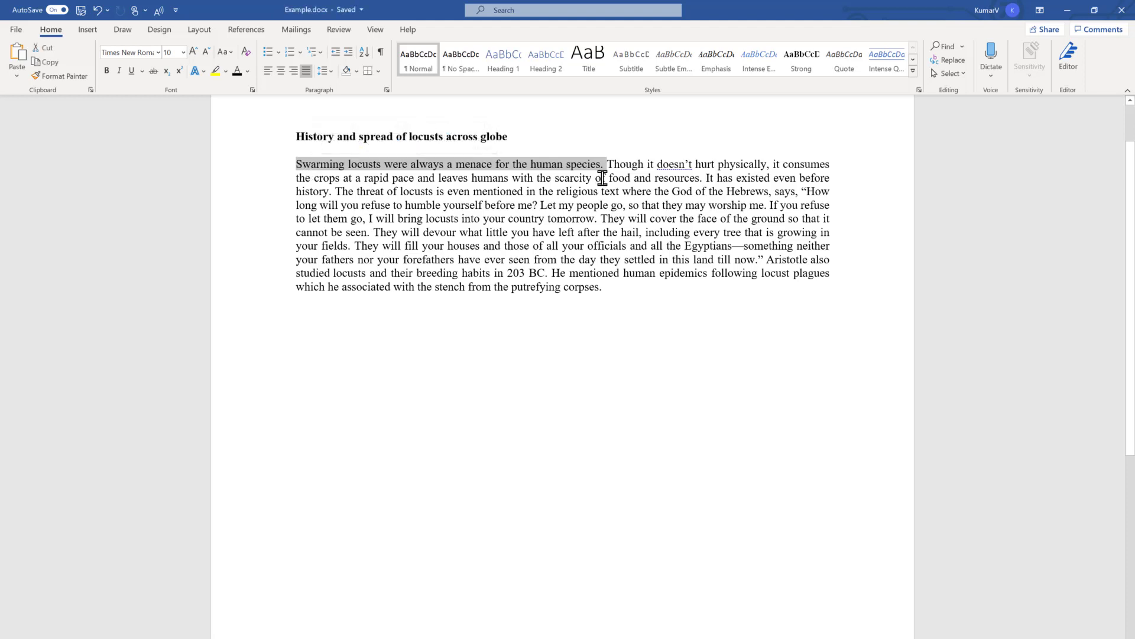
- Give the opening sentence a bright blue chosen in the More Colors dialog
{"action": "left_click", "coordinate": [248, 71]}
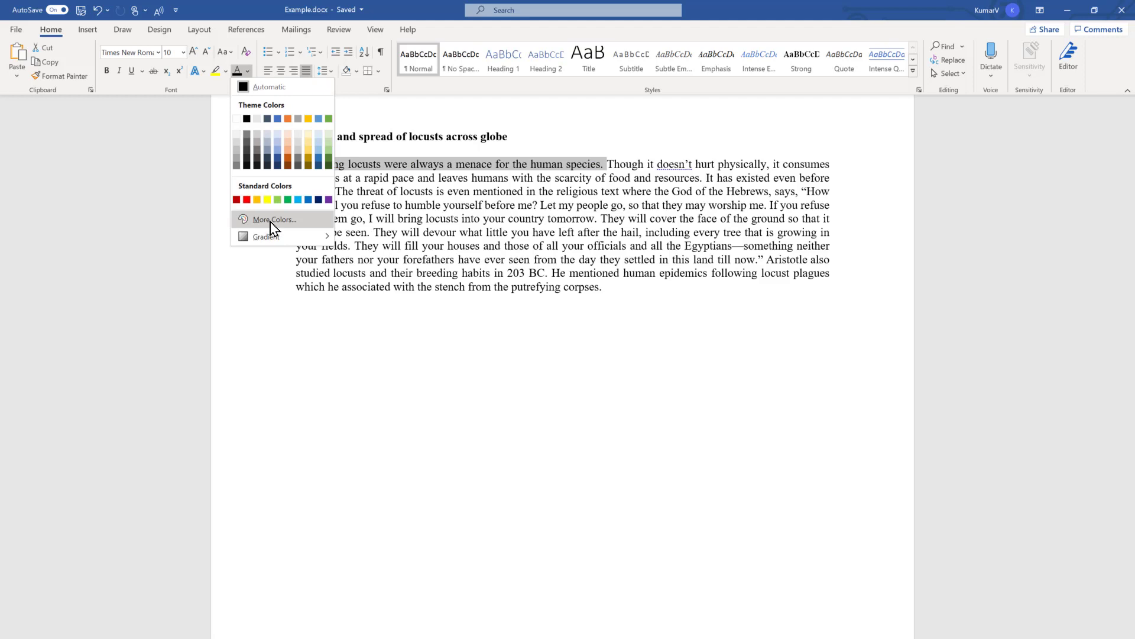
{"action": "left_click", "coordinate": [271, 220]}
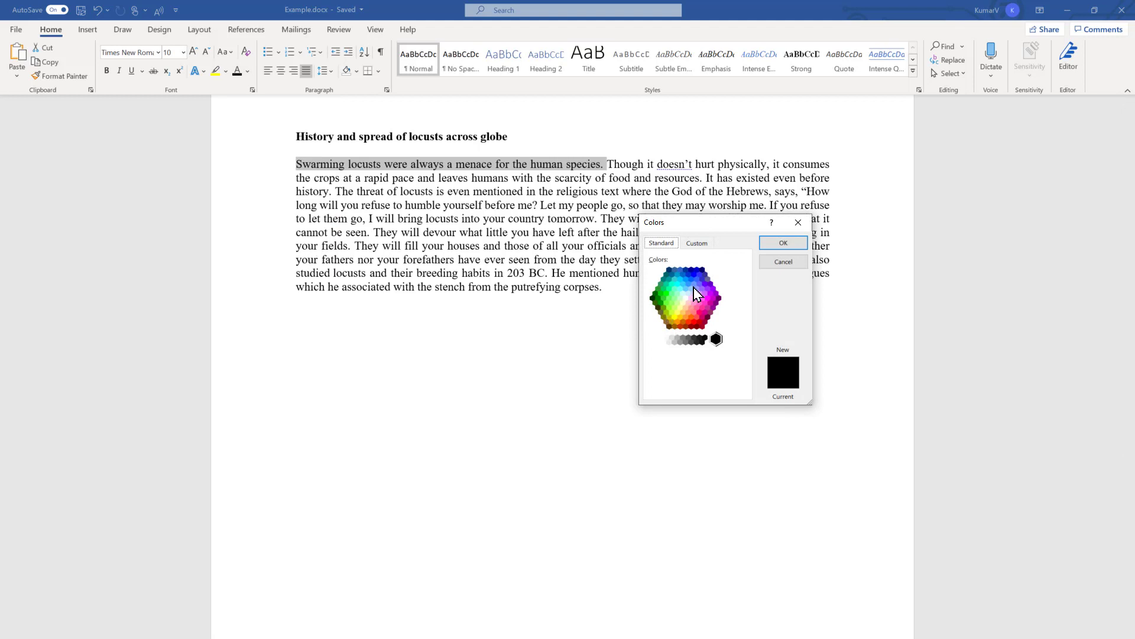
{"action": "left_click_drag", "start_coordinate": [709, 228], "coordinate": [591, 313]}
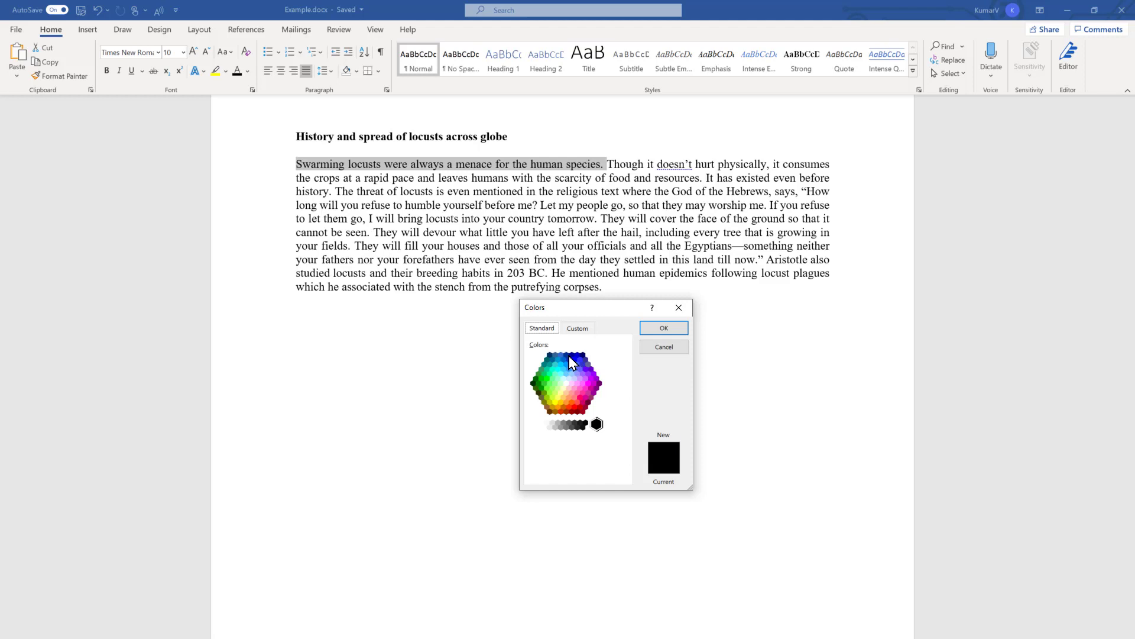
{"action": "left_click", "coordinate": [567, 355]}
{"action": "left_click", "coordinate": [571, 364]}
{"action": "left_click", "coordinate": [663, 329]}
{"action": "left_click", "coordinate": [656, 246]}
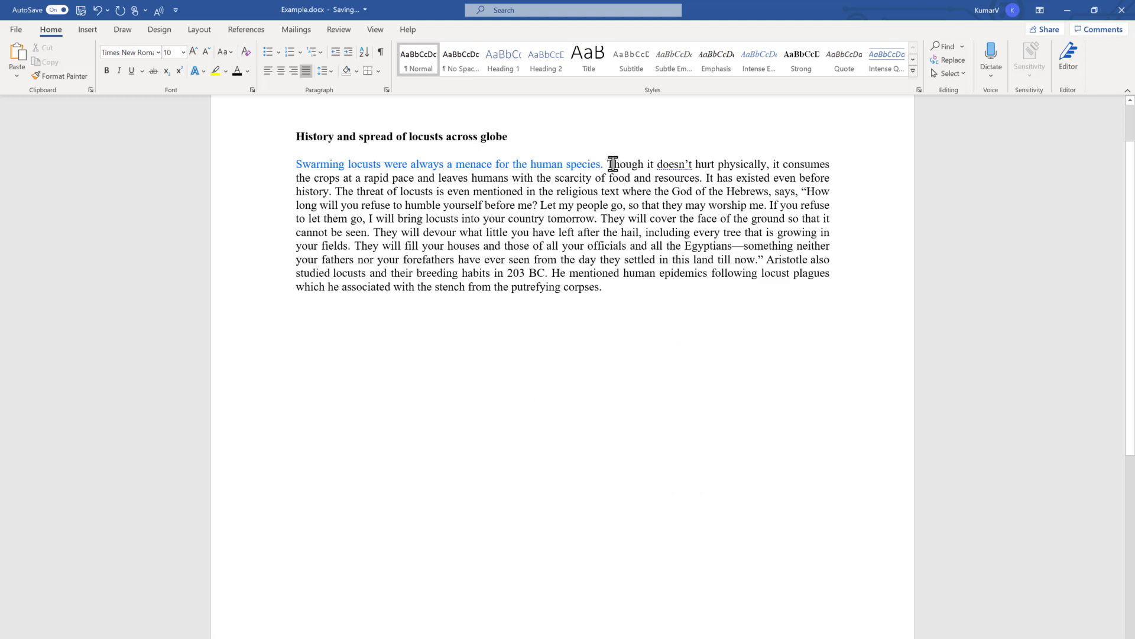
- Colour 'Though it doesn't hurt physically' with custom hex #103F91 from More Colors
{"action": "left_click_drag", "start_coordinate": [606, 164], "coordinate": [734, 162]}
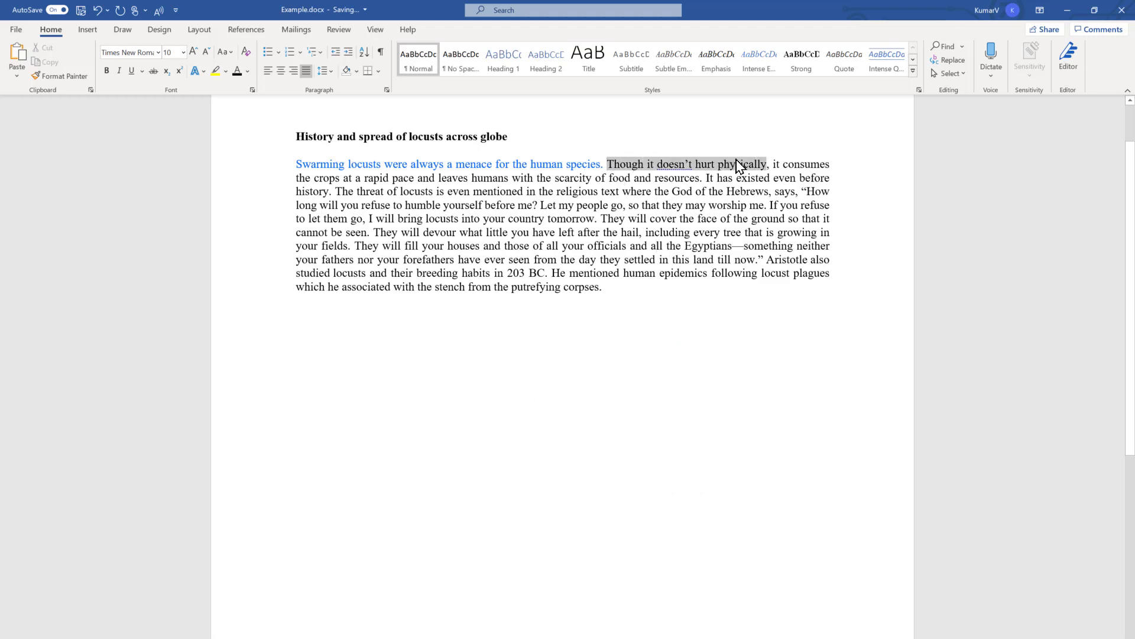
{"action": "left_click", "coordinate": [249, 71]}
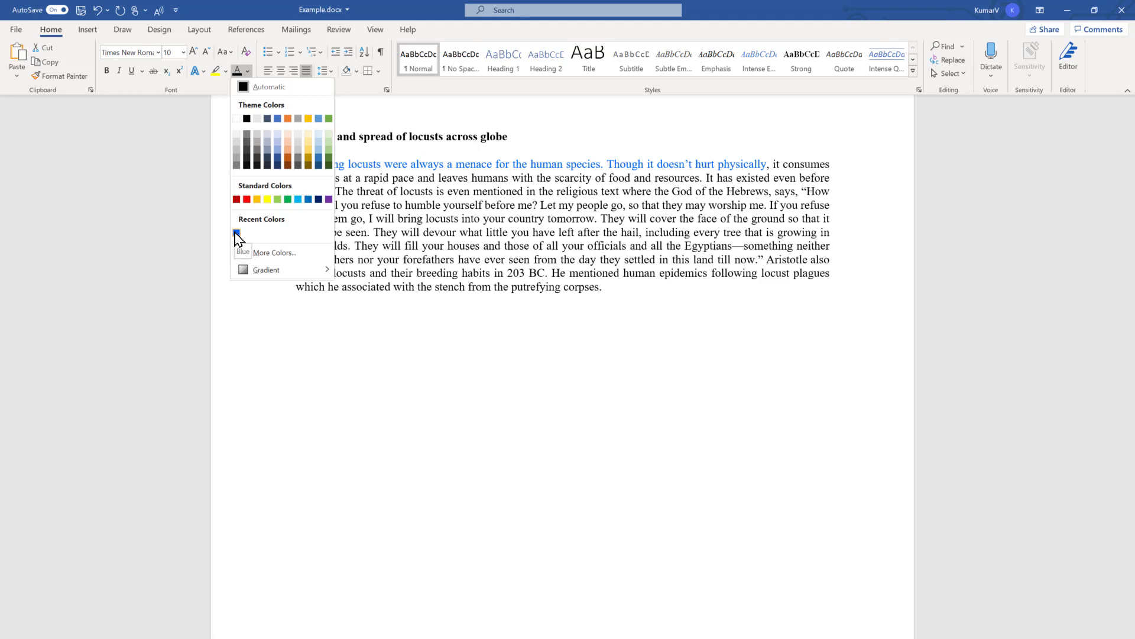
{"action": "left_click", "coordinate": [274, 253]}
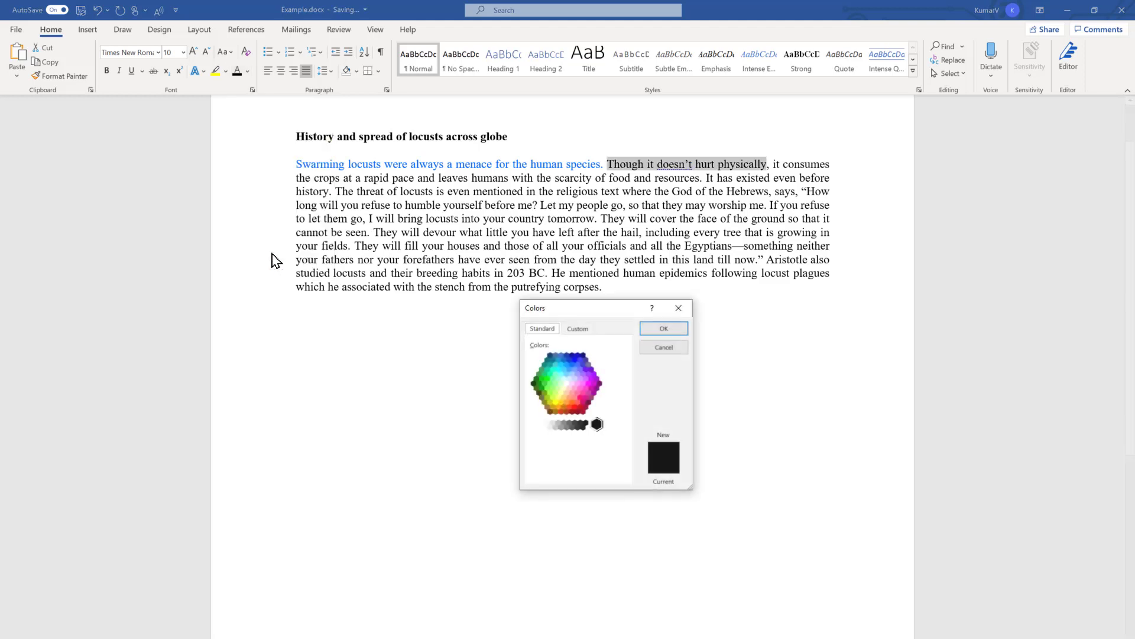
{"action": "left_click", "coordinate": [575, 332]}
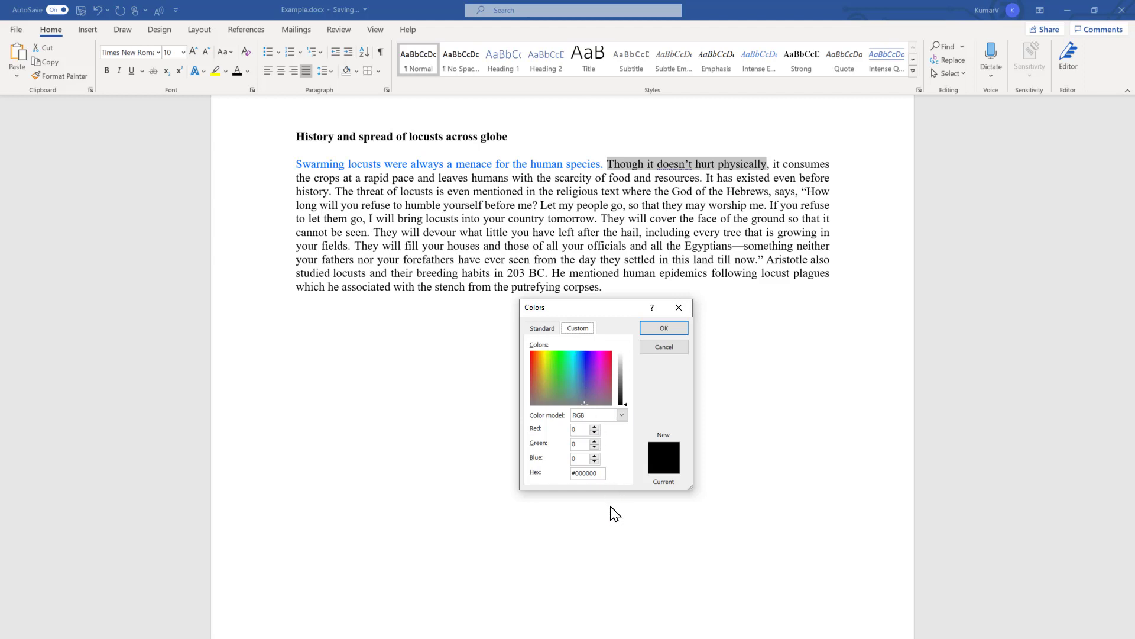
{"action": "left_click_drag", "start_coordinate": [599, 473], "coordinate": [569, 473]}
{"action": "type", "text": "#103F91"}
{"action": "left_click", "coordinate": [663, 328]}
{"action": "left_click", "coordinate": [705, 232]}
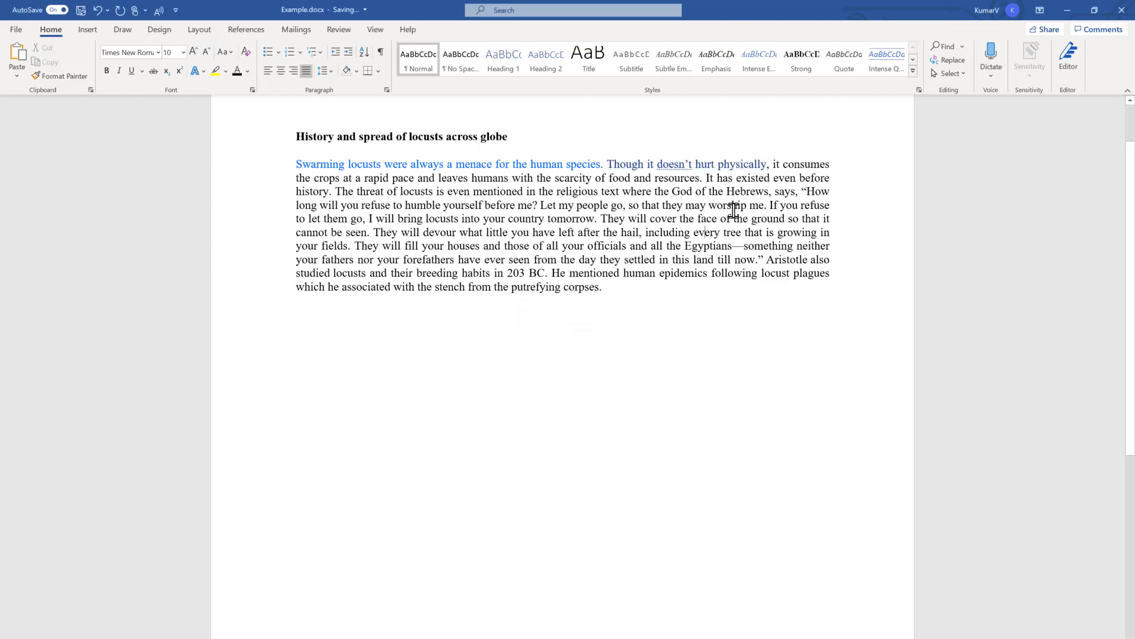
- Select the clause about consuming crops and causing food scarcity, and open custom colours in RGB
{"action": "mouse_move", "coordinate": [608, 164]}
{"action": "left_mouse_down"}
{"action": "mouse_move", "coordinate": [767, 163]}
{"action": "mouse_move", "coordinate": [828, 180]}
{"action": "mouse_move", "coordinate": [703, 179]}
{"action": "left_mouse_up"}
{"action": "left_click", "coordinate": [772, 165]}
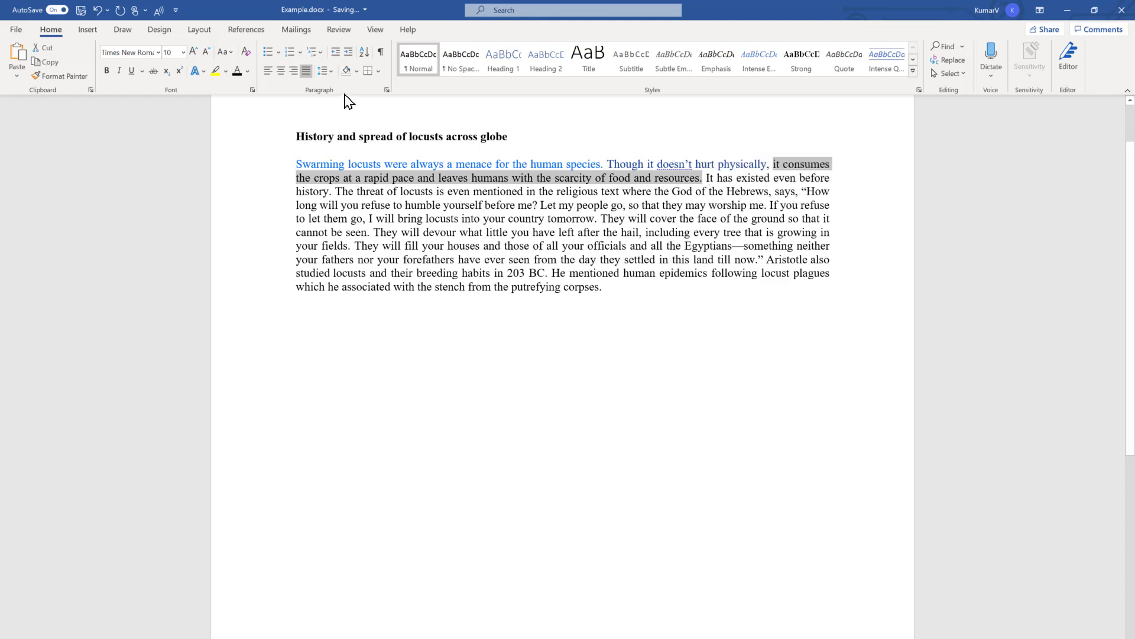
{"action": "left_click", "coordinate": [247, 71]}
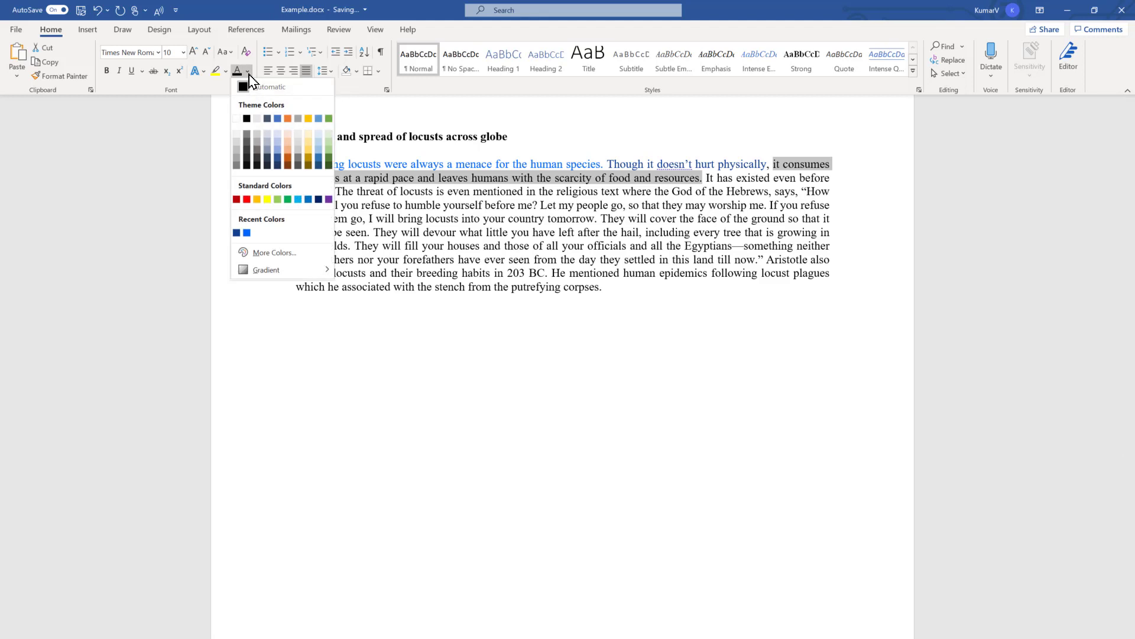
{"action": "left_click", "coordinate": [282, 253]}
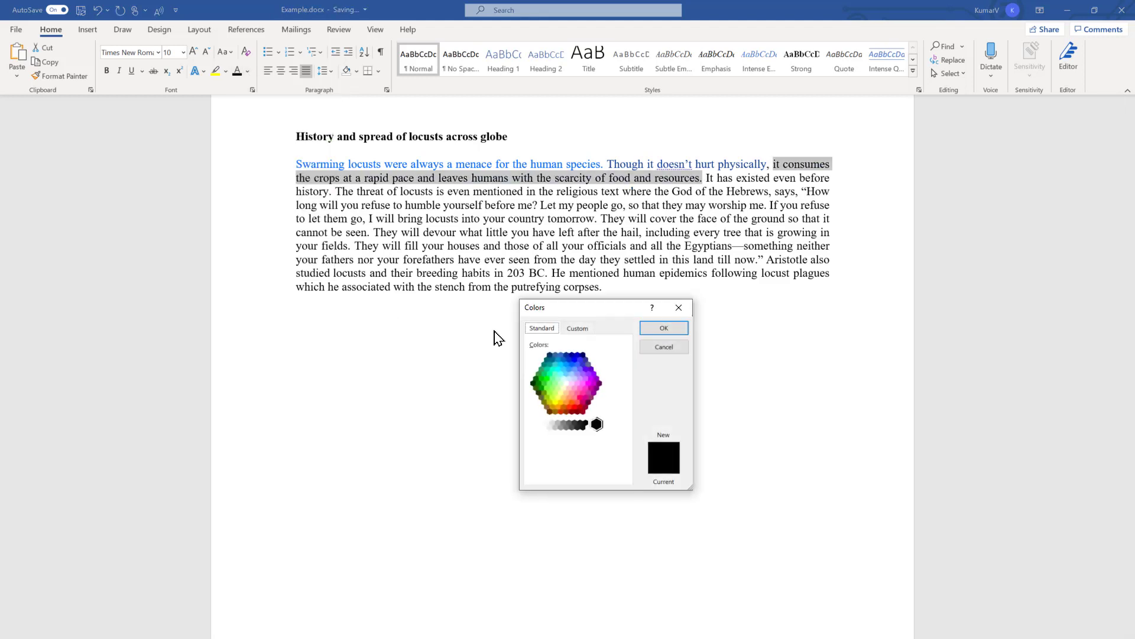
{"action": "left_click", "coordinate": [578, 329]}
{"action": "left_click", "coordinate": [621, 415]}
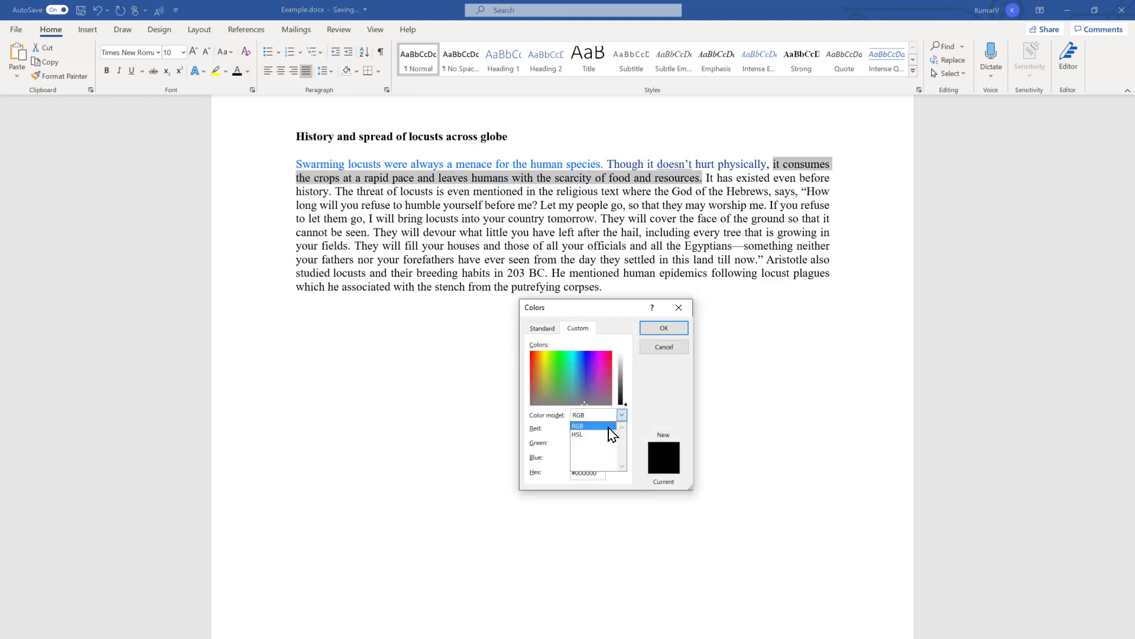
{"action": "left_click", "coordinate": [611, 426]}
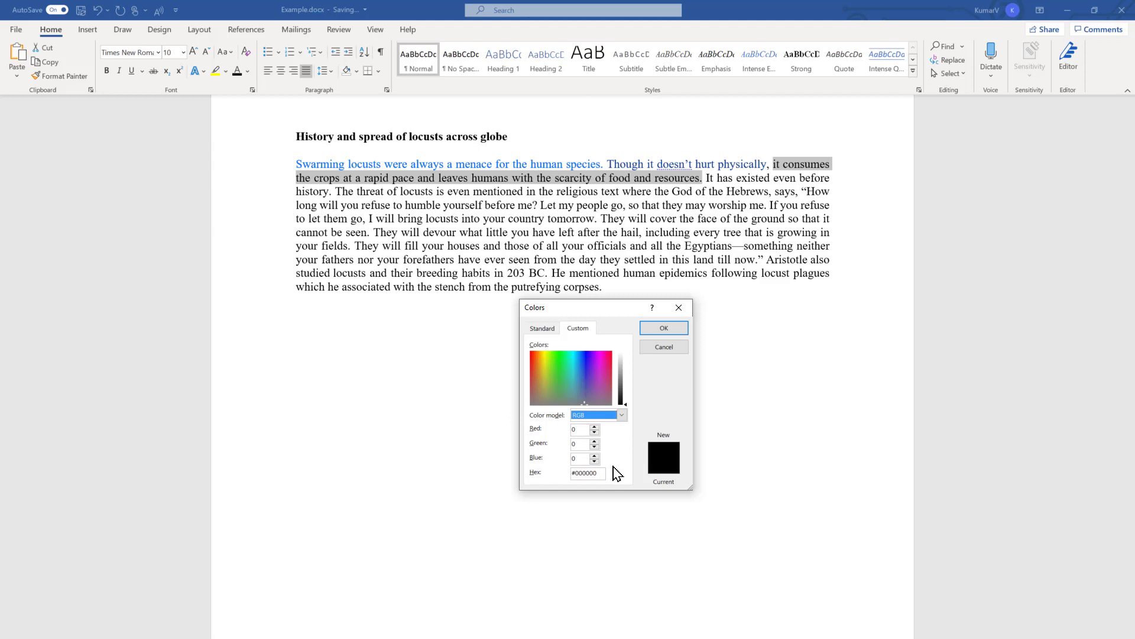
- Apply the custom blue RGB 16, 63, 145 to the crops clause
{"action": "left_click", "coordinate": [570, 428]}
{"action": "double_click", "coordinate": [571, 427]}
{"action": "type", "text": "16"}
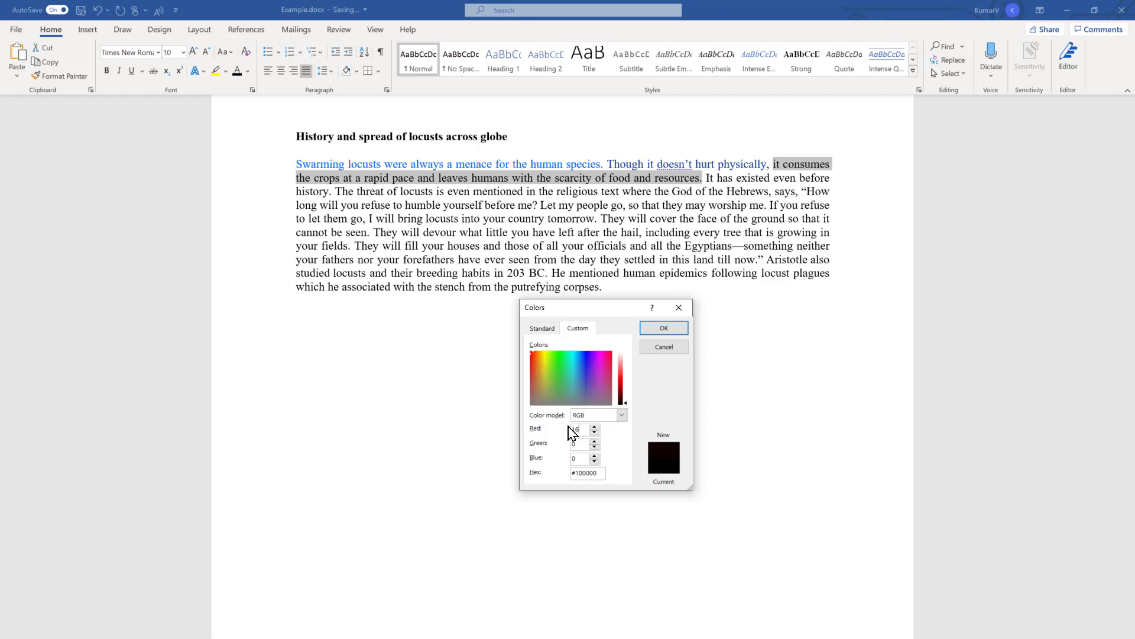
{"action": "double_click", "coordinate": [575, 444]}
{"action": "type", "text": "63"}
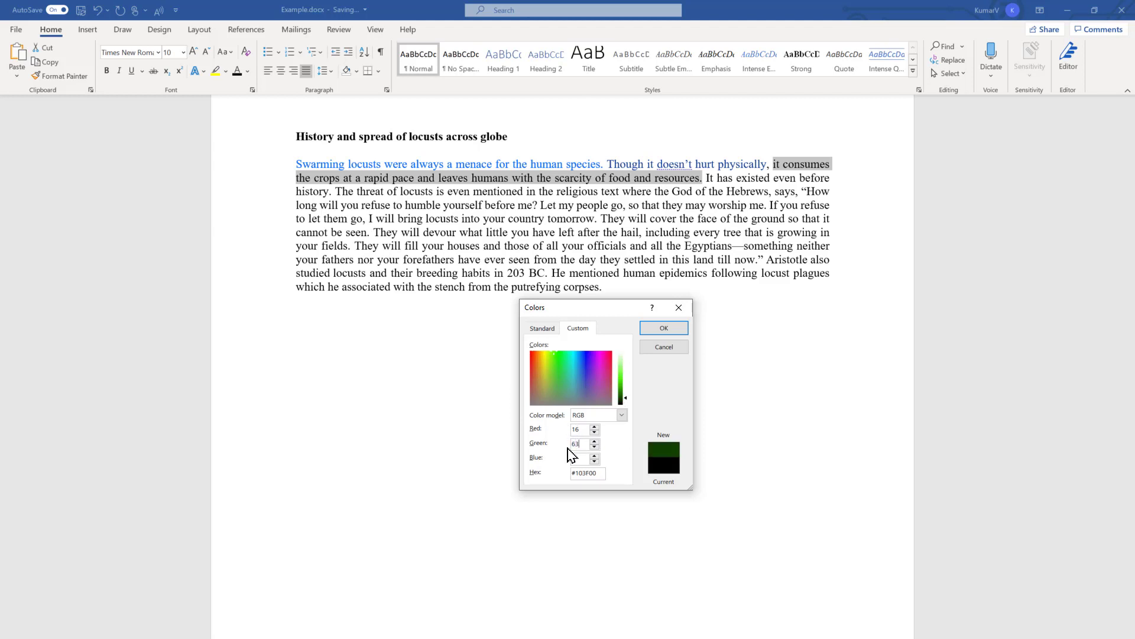
{"action": "double_click", "coordinate": [578, 458]}
{"action": "type", "text": "145"}
{"action": "left_click", "coordinate": [664, 328]}
{"action": "left_click", "coordinate": [744, 310]}
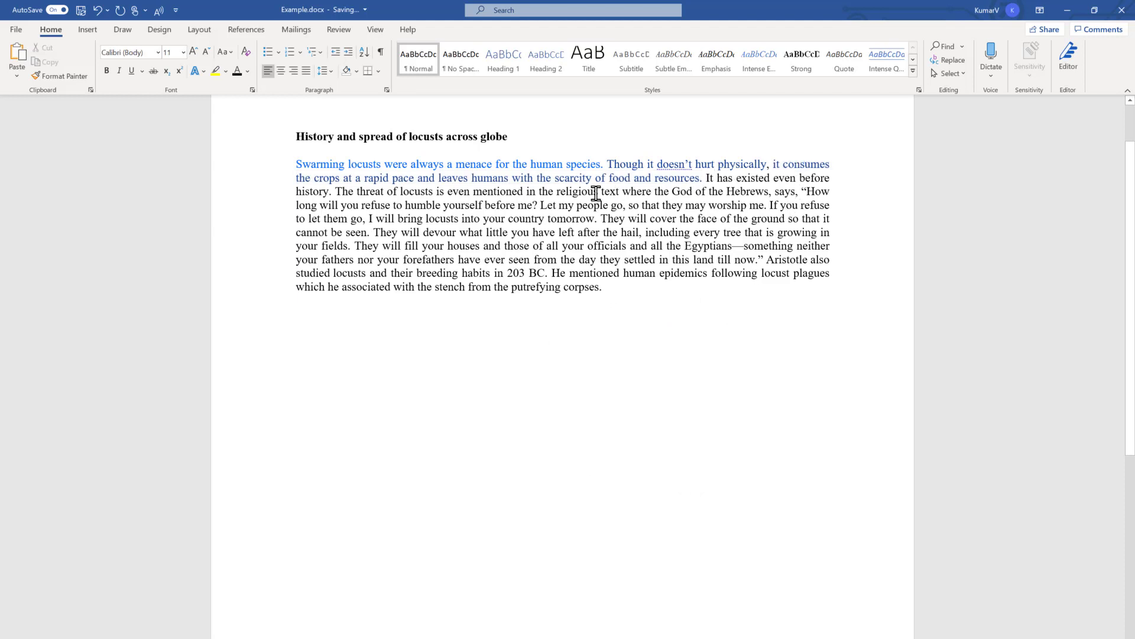
- Select the quote "Let my people go, so that they may worship me" and open custom colours in HSL
{"action": "left_click_drag", "start_coordinate": [541, 204], "coordinate": [764, 201]}
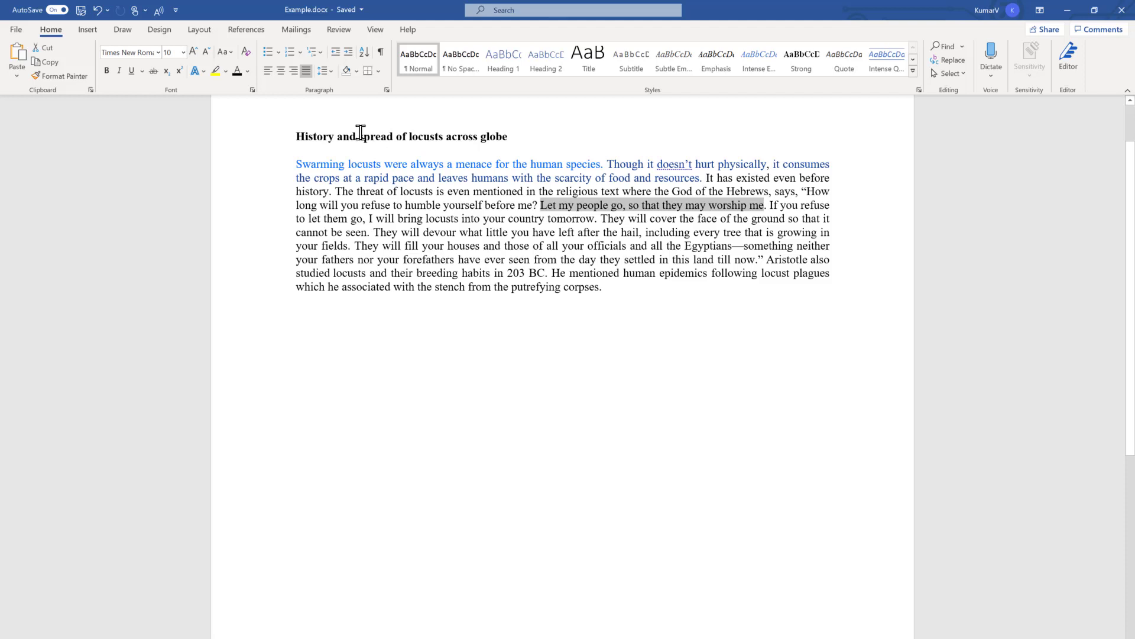
{"action": "left_click", "coordinate": [248, 71]}
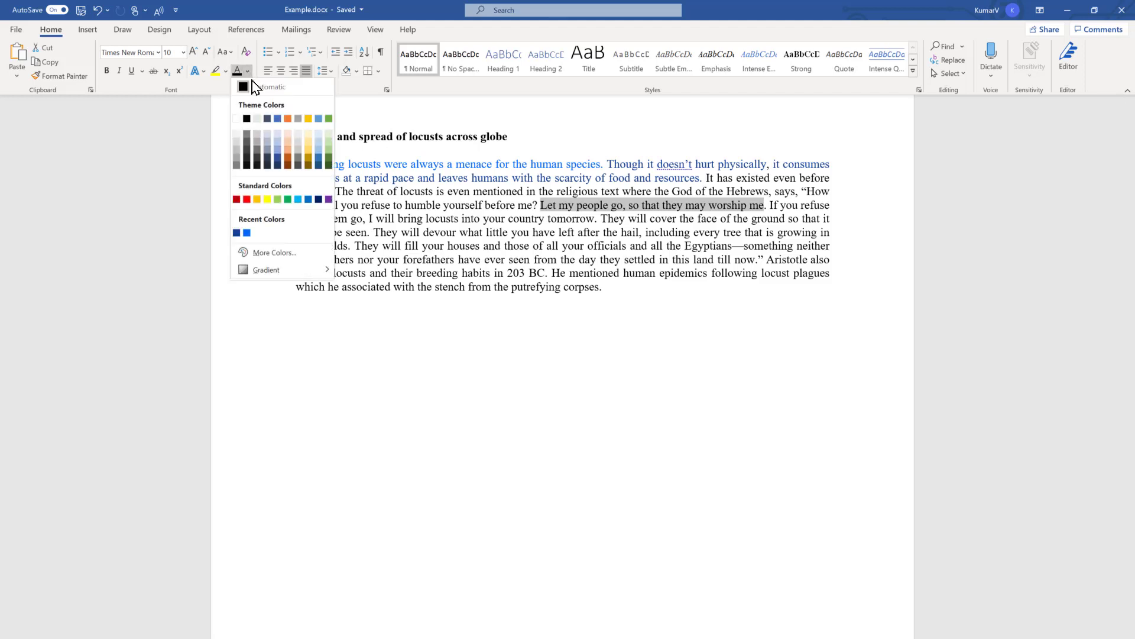
{"action": "left_click", "coordinate": [282, 254]}
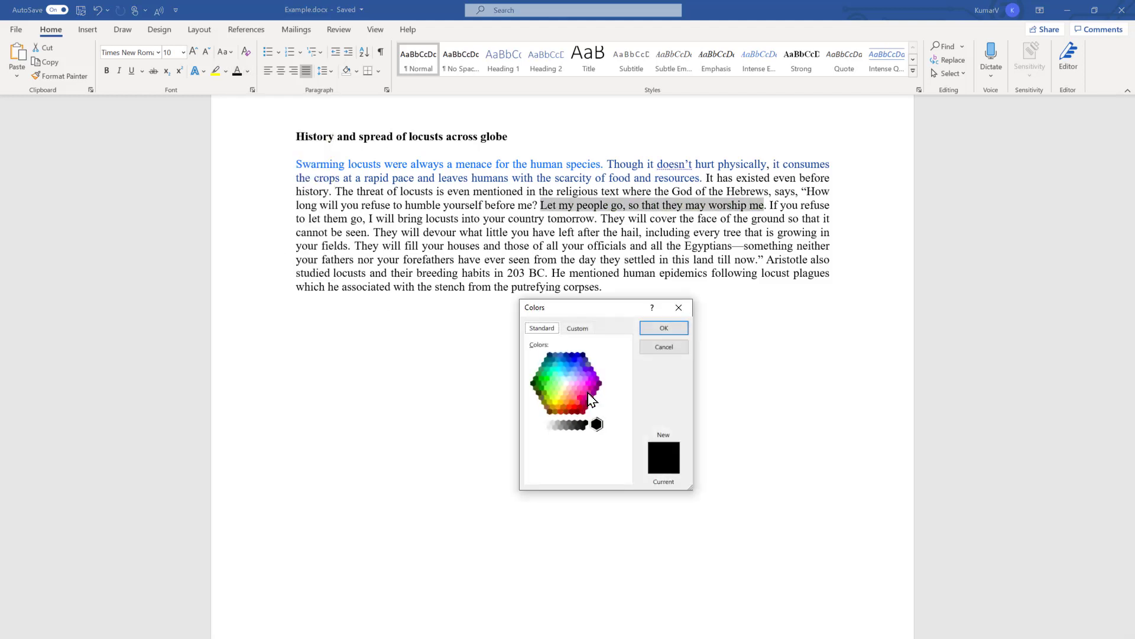
{"action": "left_click", "coordinate": [583, 332]}
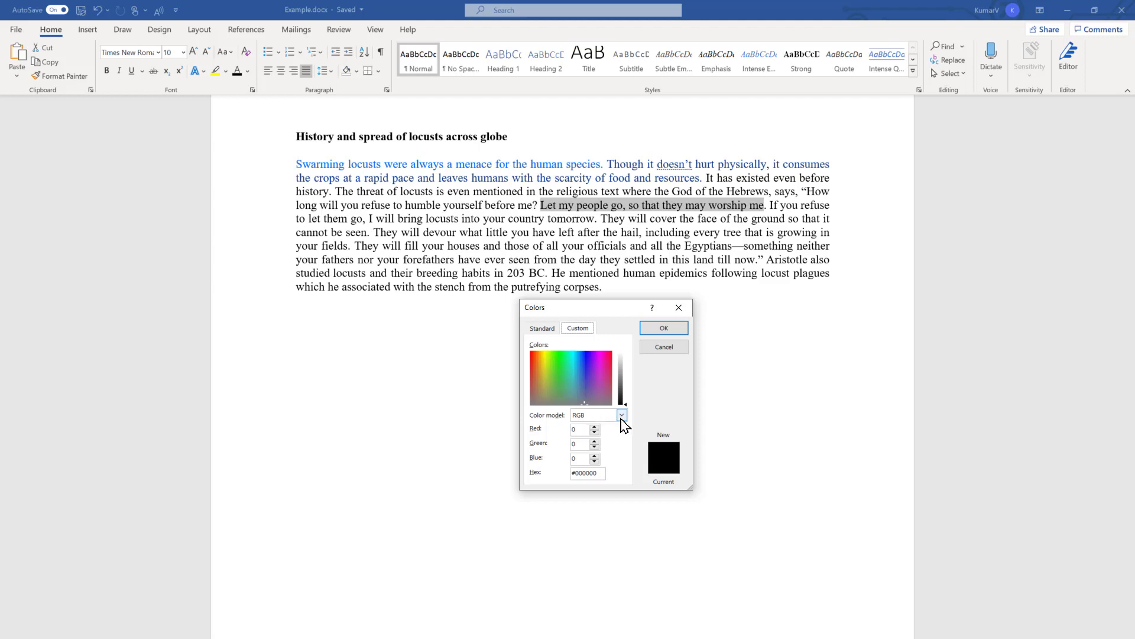
{"action": "left_click", "coordinate": [621, 416]}
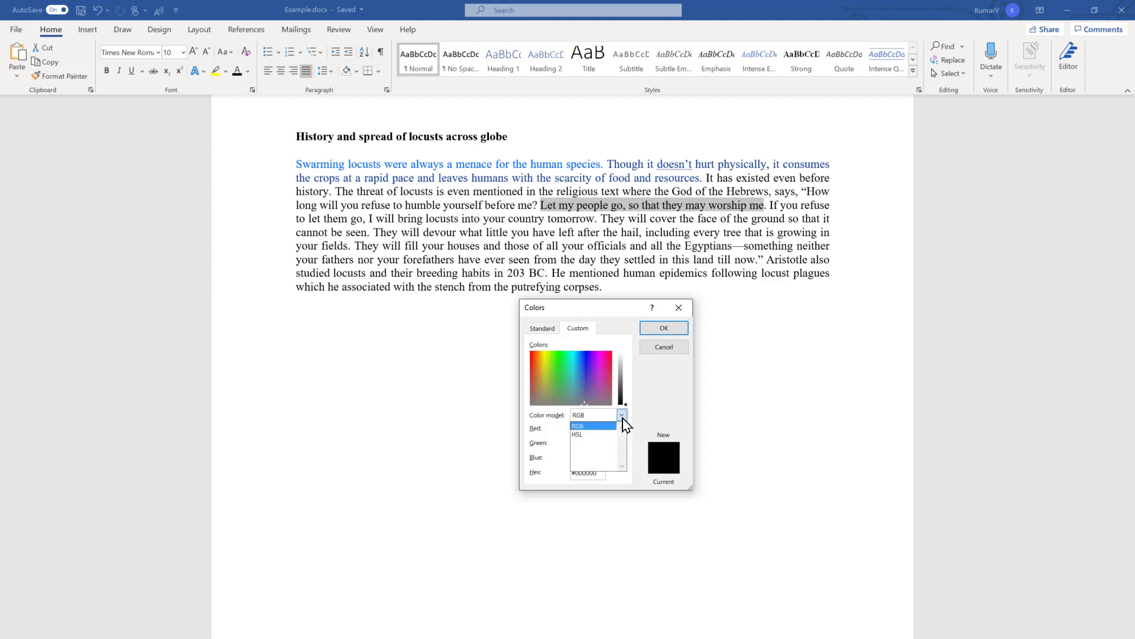
{"action": "left_click", "coordinate": [598, 440]}
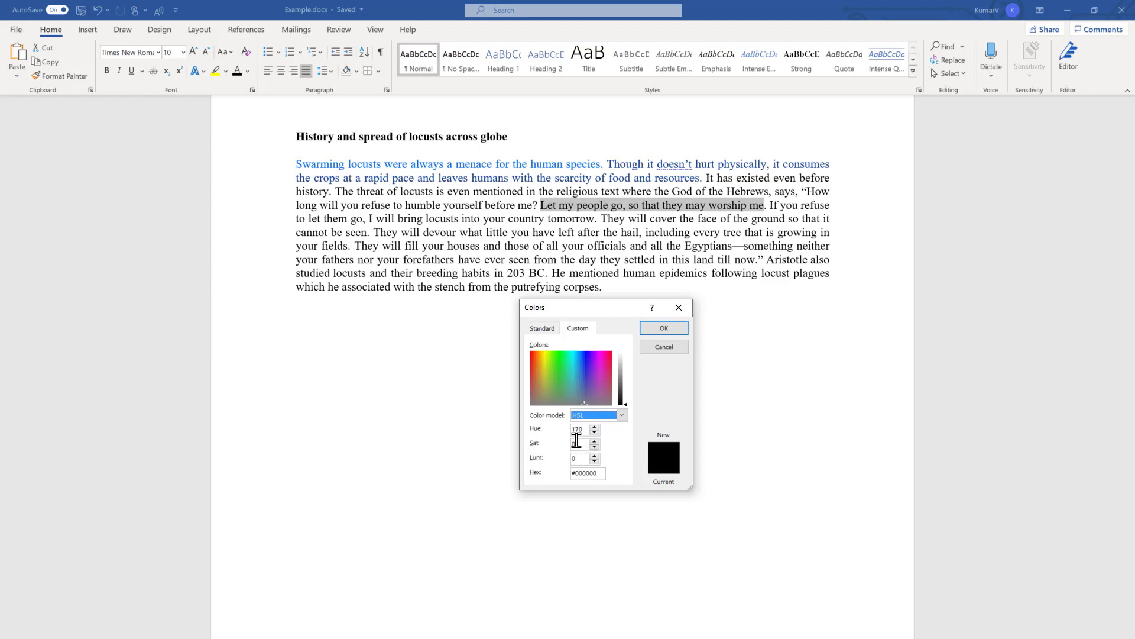
- Apply the HSL colour Hue 155, Sat 204, Lum 81 to the quote
{"action": "double_click", "coordinate": [567, 432]}
{"action": "type", "text": "155"}
{"action": "double_click", "coordinate": [577, 445]}
{"action": "type", "text": "2"}
{"action": "type", "text": "04"}
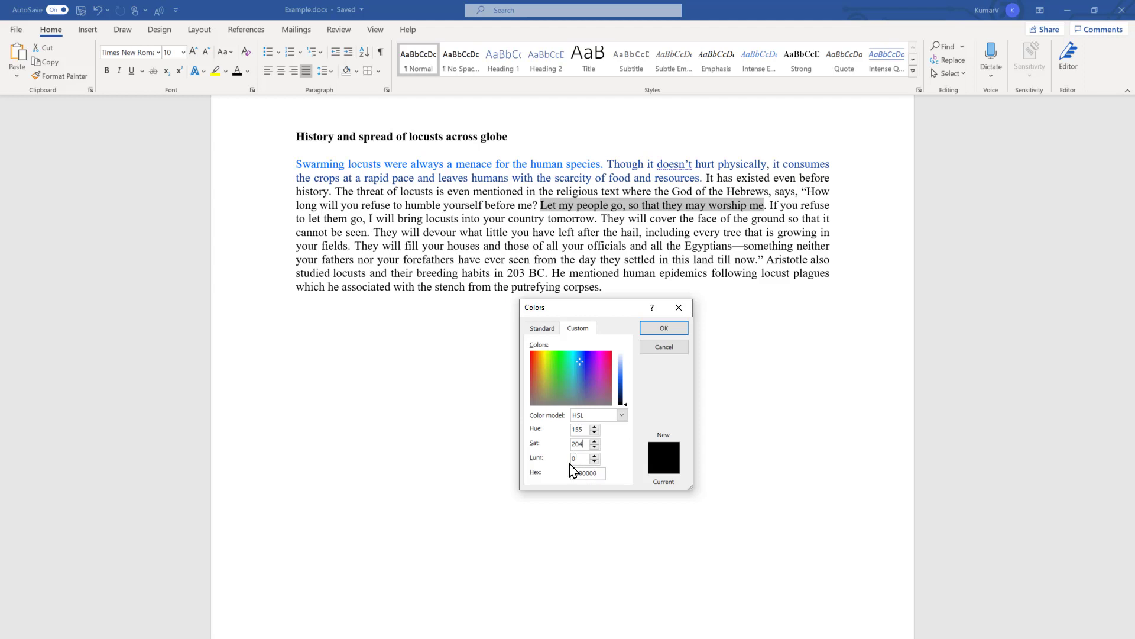
{"action": "double_click", "coordinate": [578, 458]}
{"action": "type", "text": "8"}
{"action": "type", "text": "1"}
{"action": "left_click", "coordinate": [662, 329]}
{"action": "left_click", "coordinate": [742, 329]}
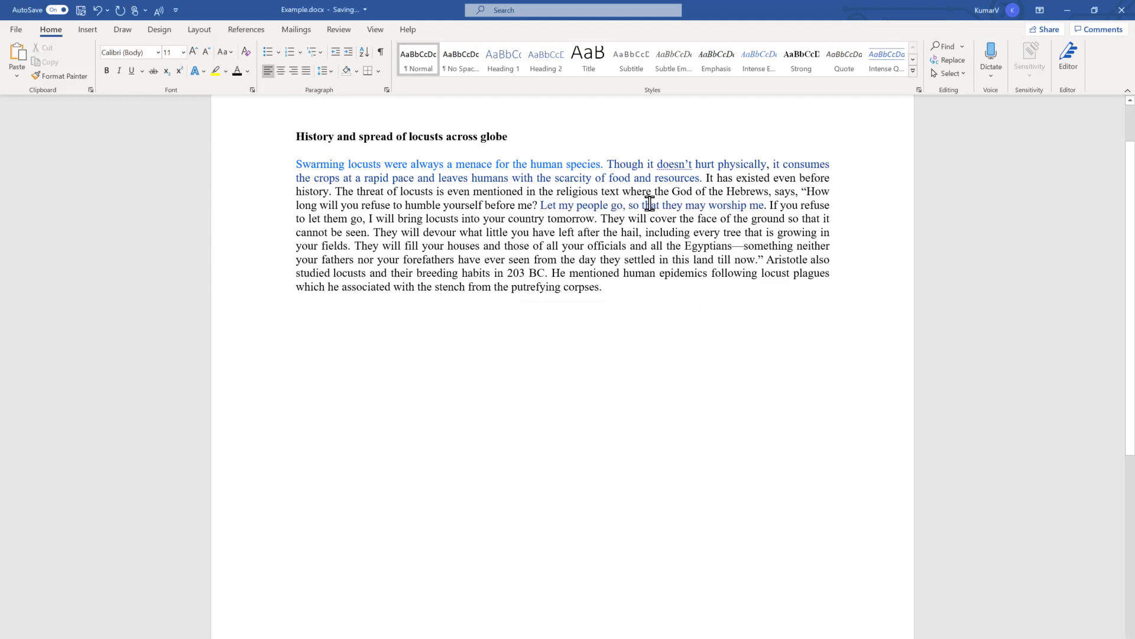